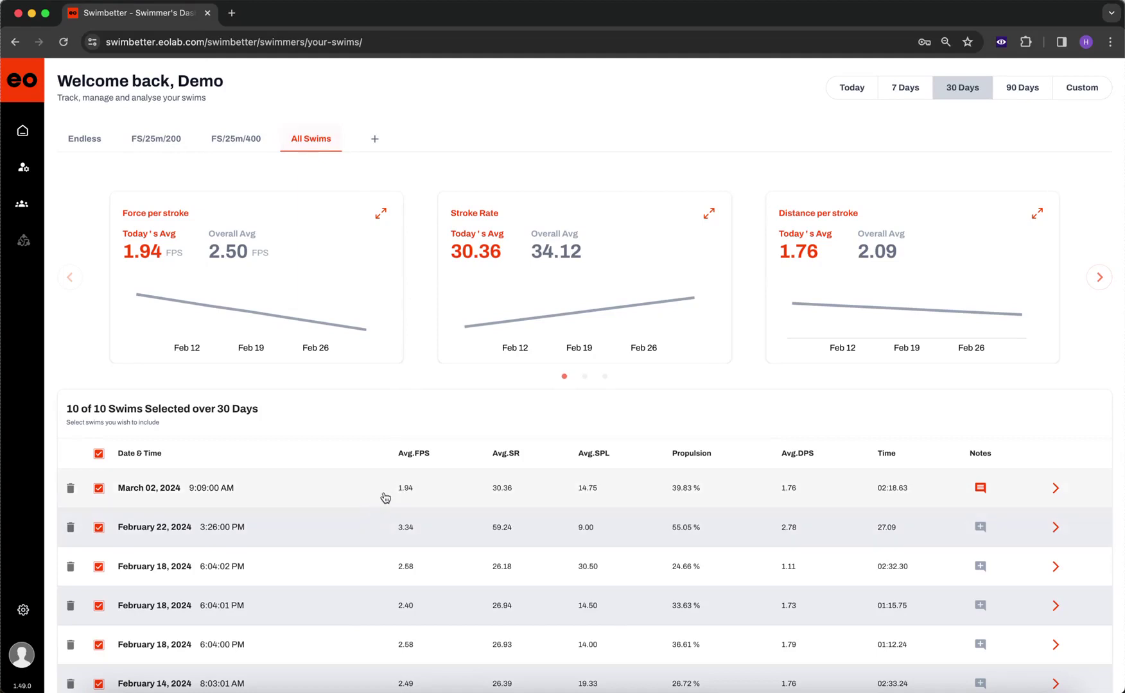
Open the March 02, 2024 swim from the swim list and turn on syncing with video
scroll(385, 497, "down", 2)
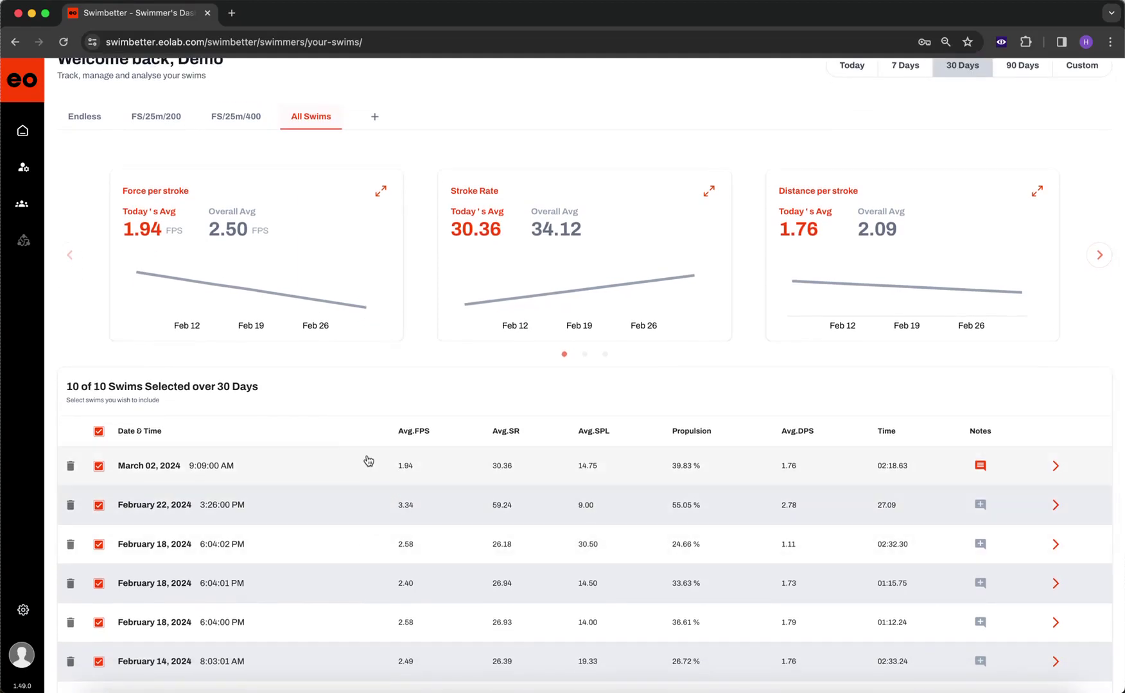
left_click(368, 460)
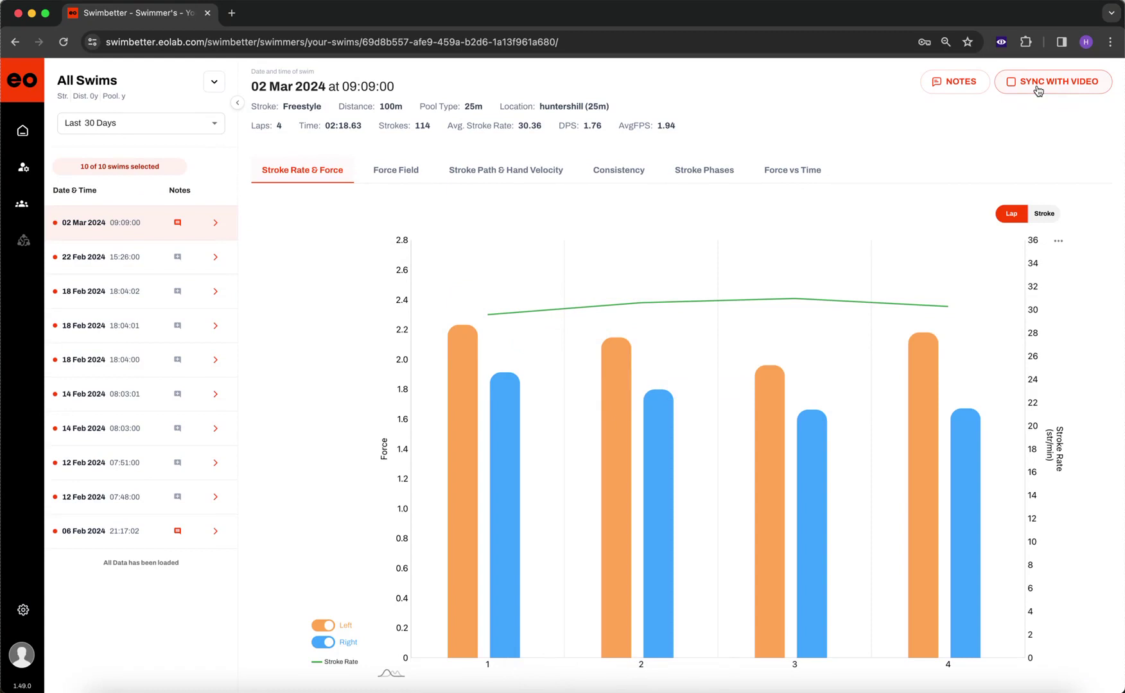
left_click(1038, 91)
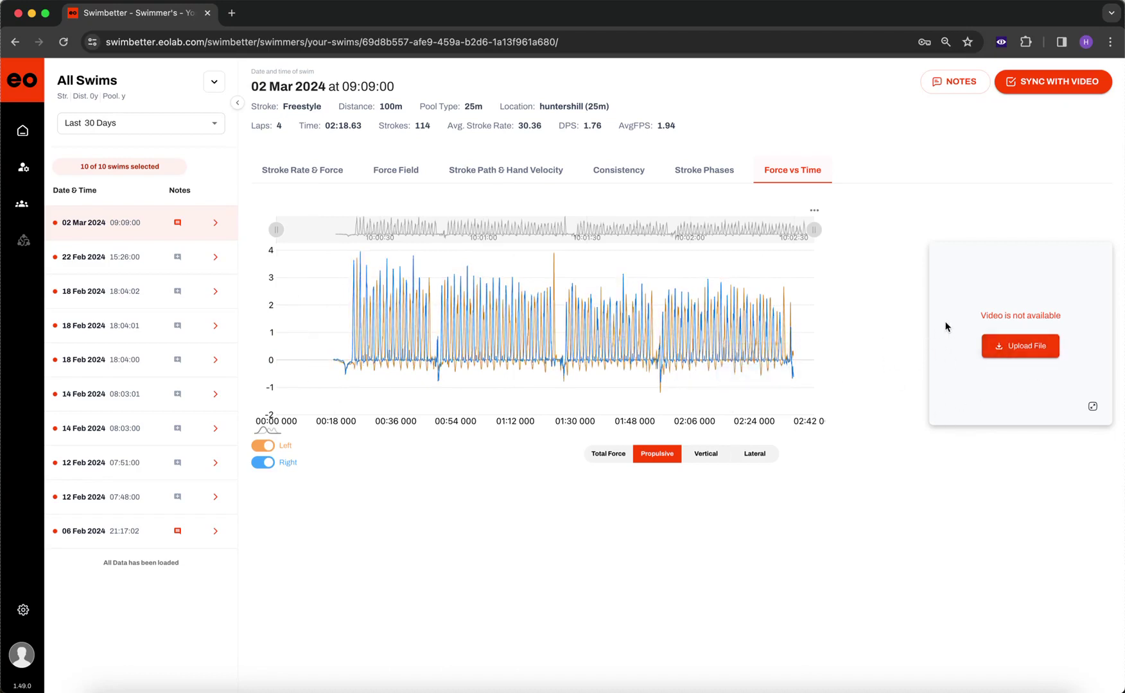
Upload March 2.mp4 from the Filmed swims folder in Documents as the swim's video
left_click(1039, 359)
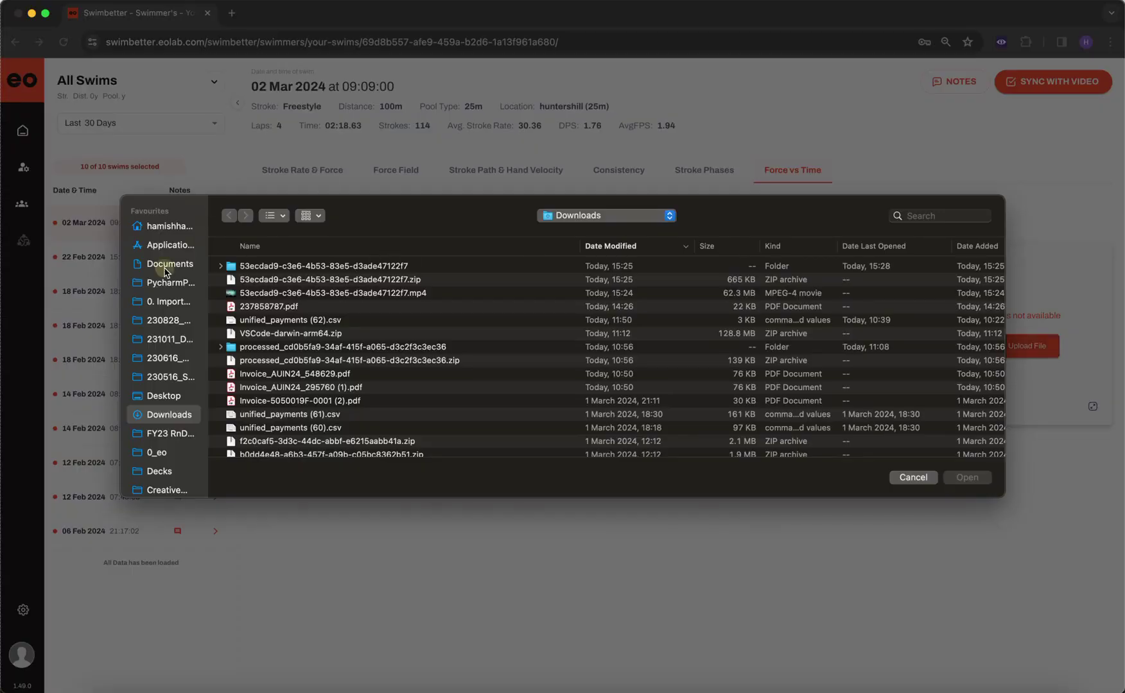
left_click(161, 265)
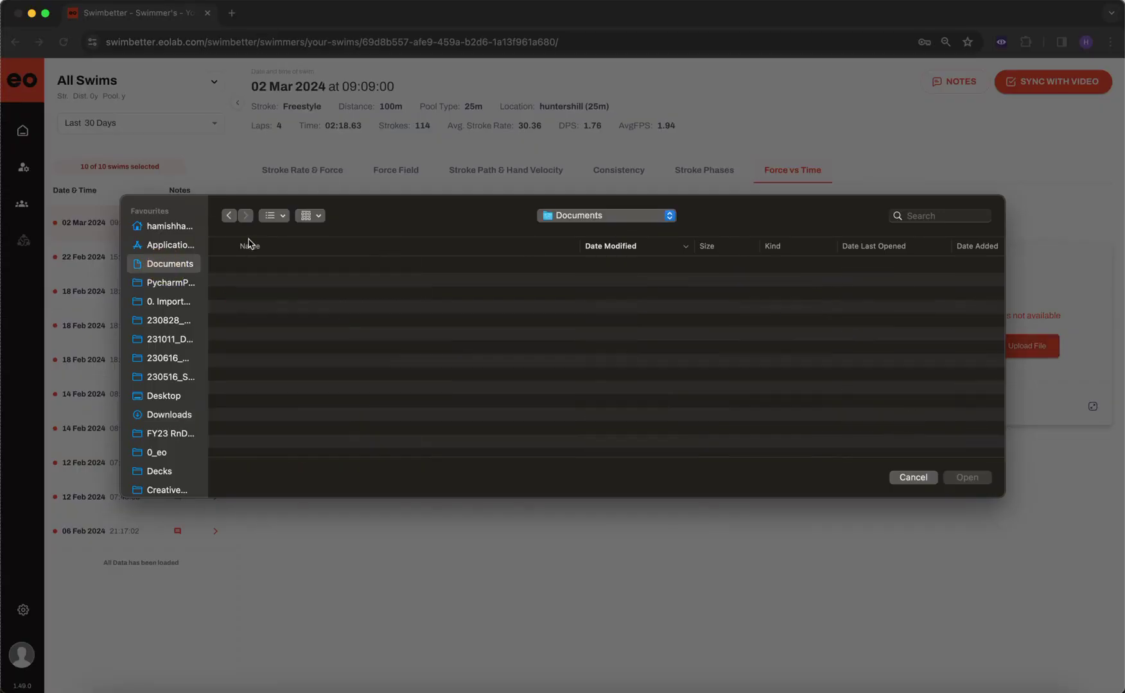
double_click(315, 264)
left_click(319, 266)
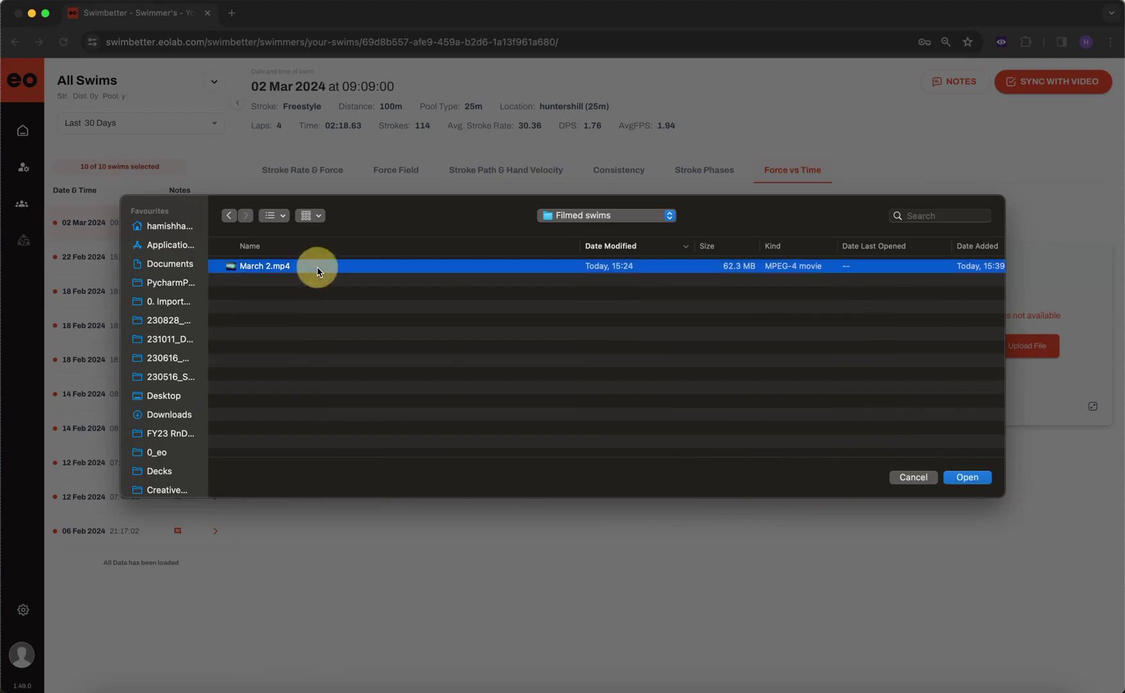
left_click(967, 477)
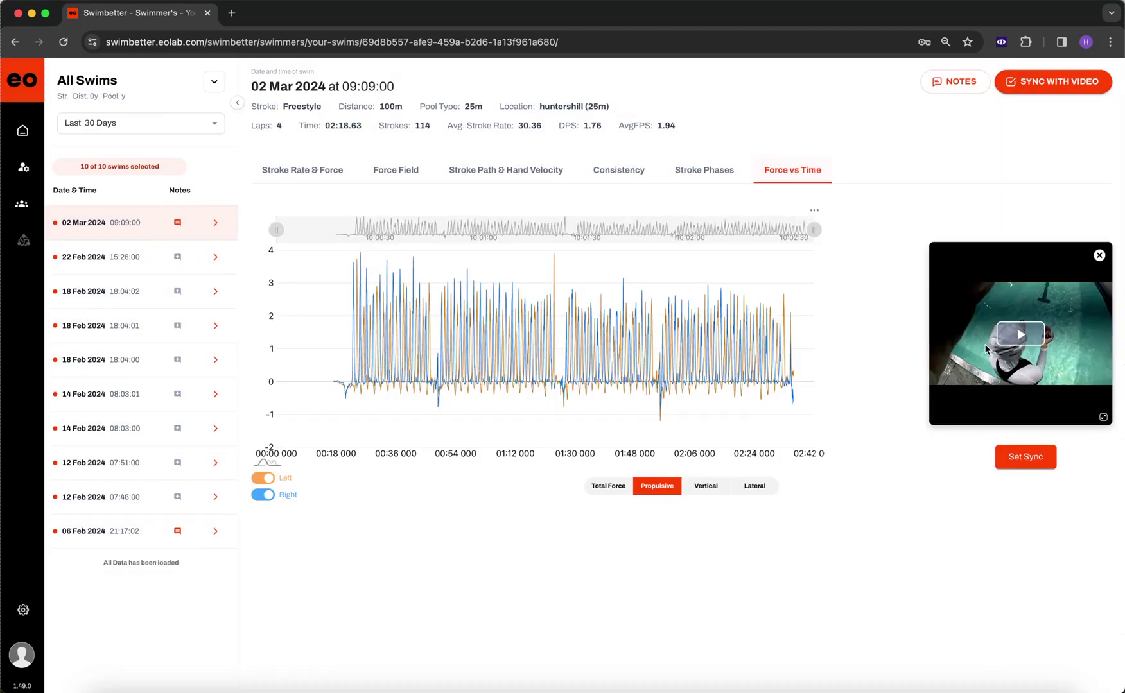
Enlarge the video player and replay the opening seconds, pausing at about 0:08 where the device on the swimmer's hand is touched
left_click(1102, 417)
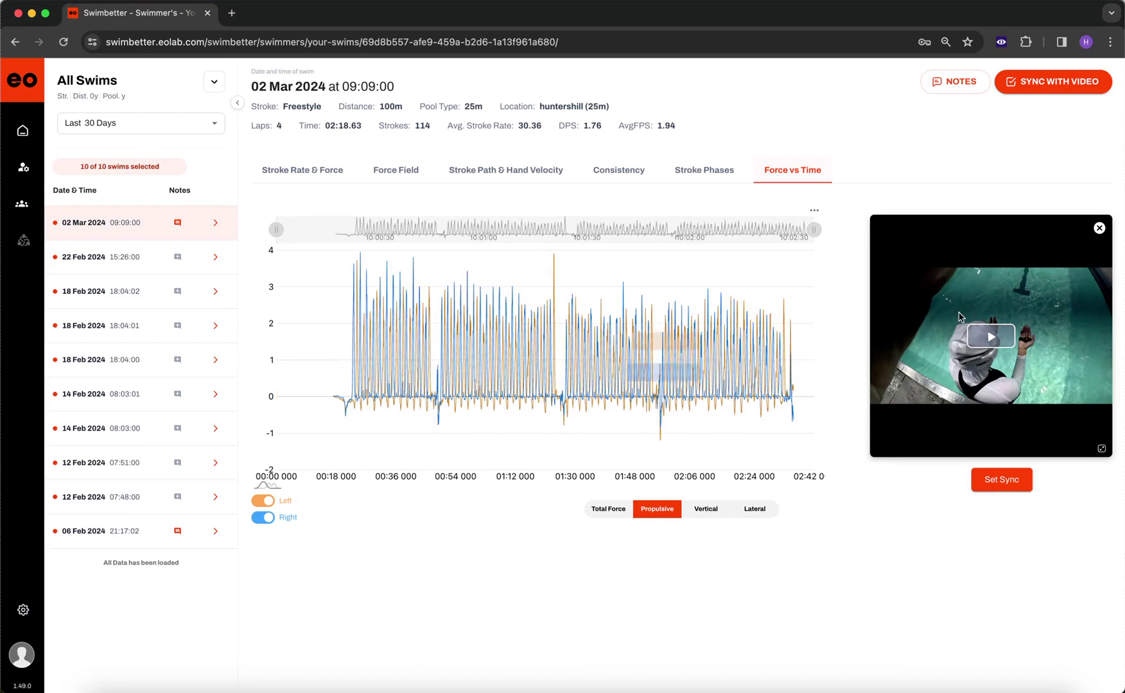
left_click(1001, 340)
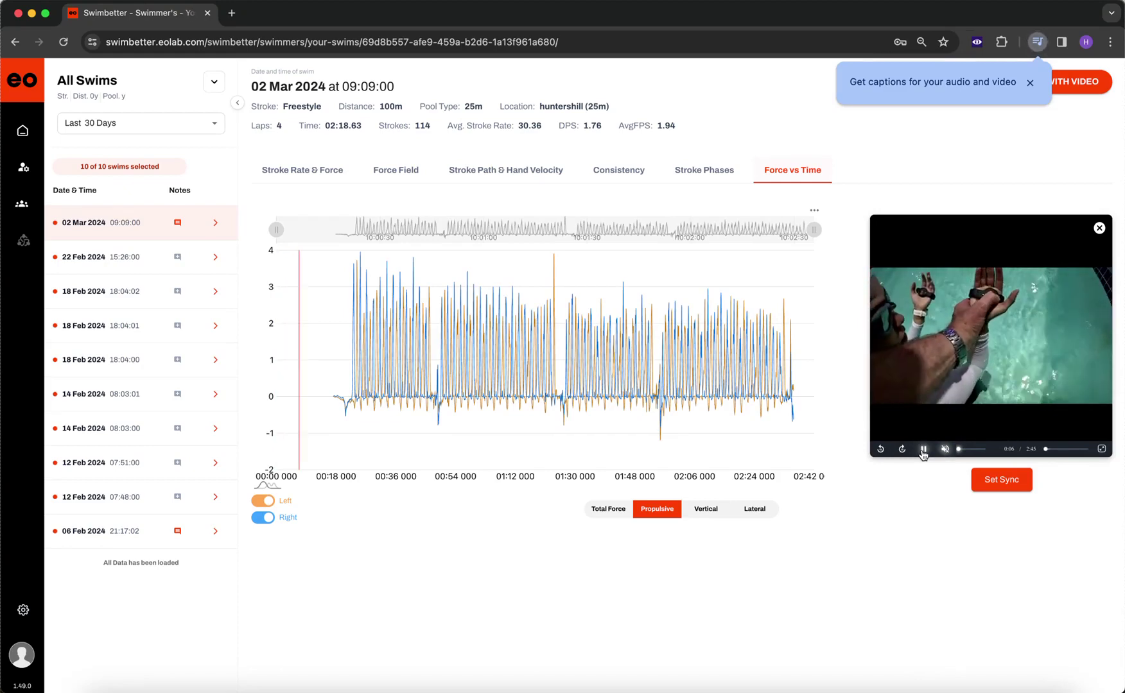
left_click(923, 449)
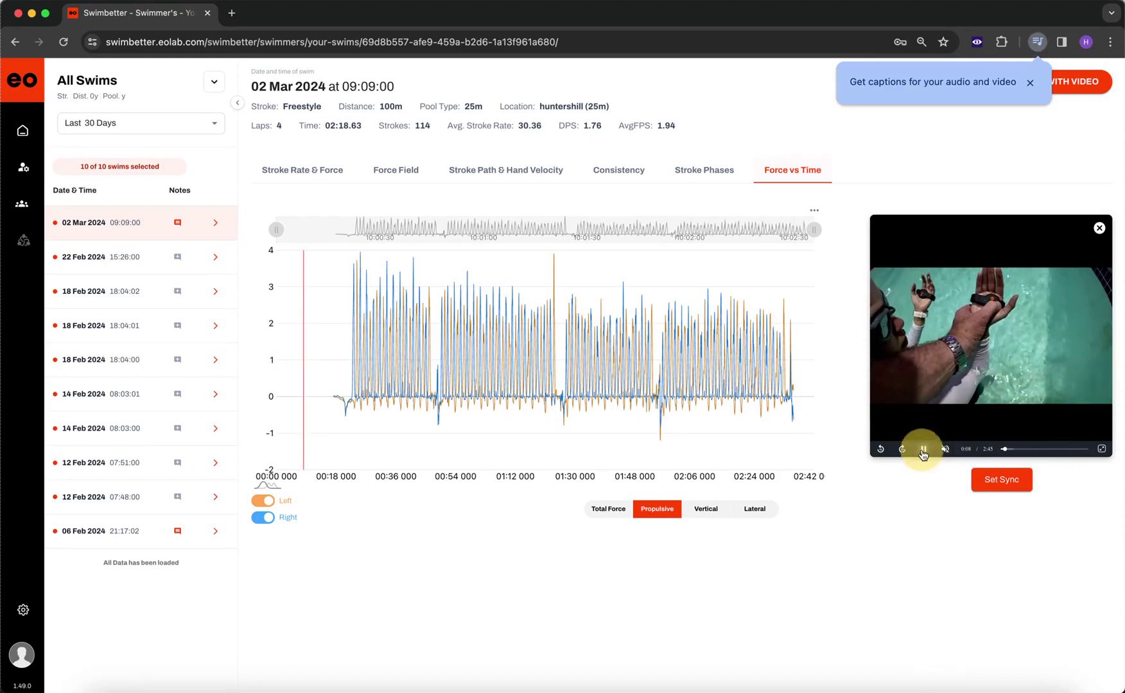
left_click(923, 449)
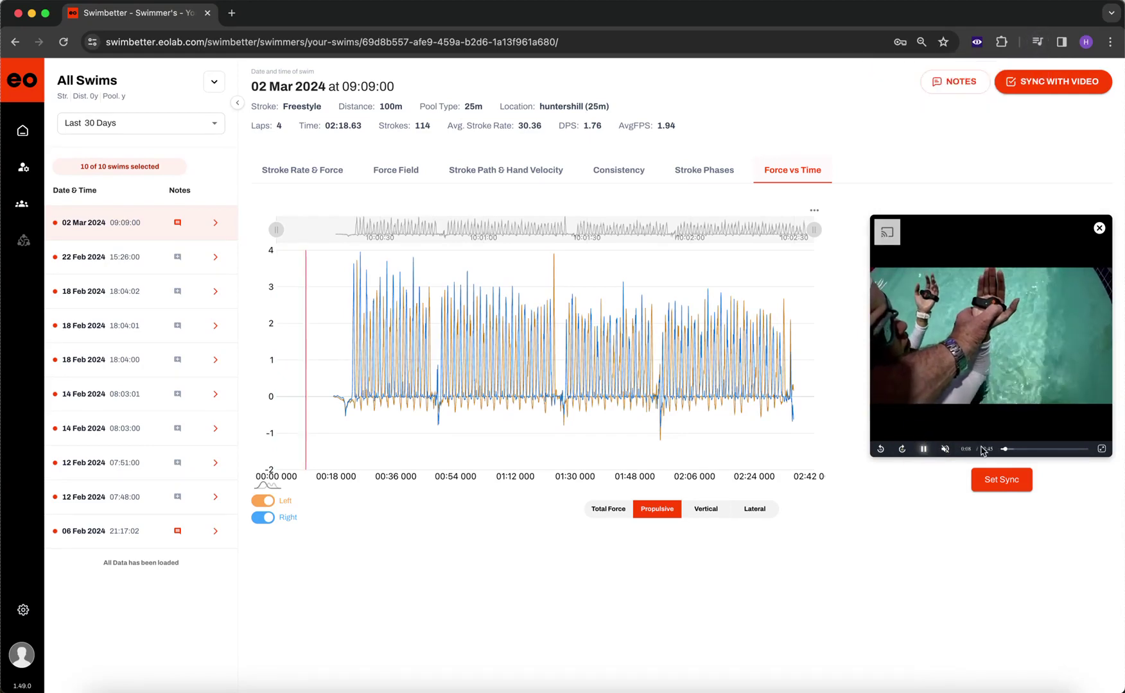
left_click(1005, 449)
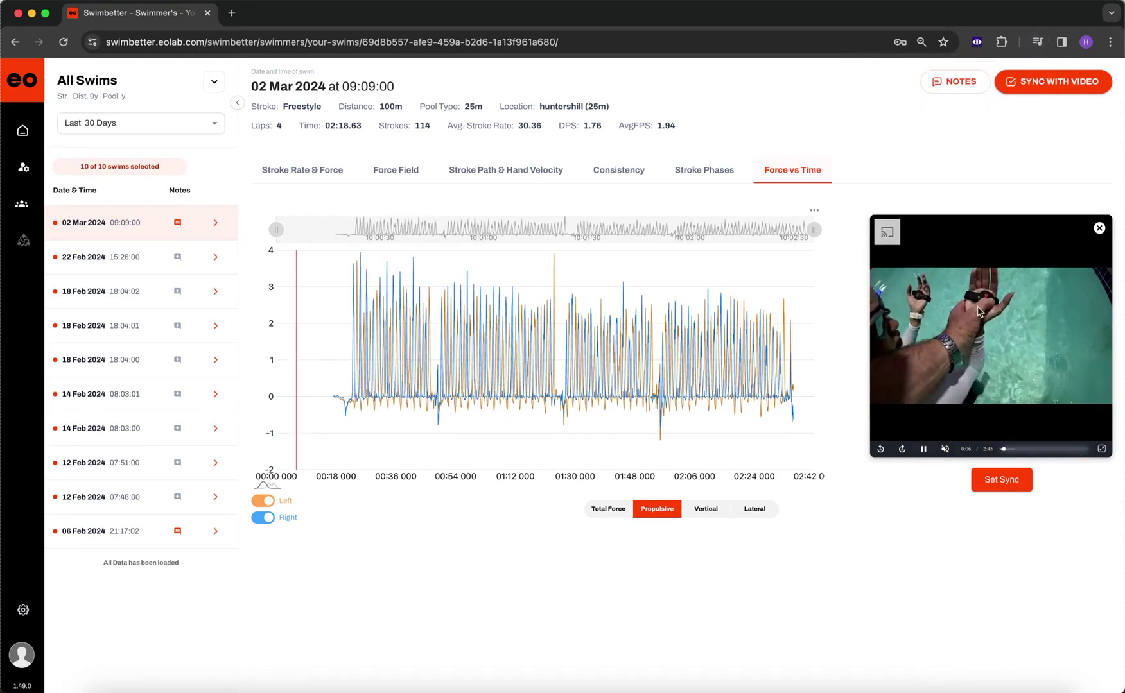
left_click(923, 450)
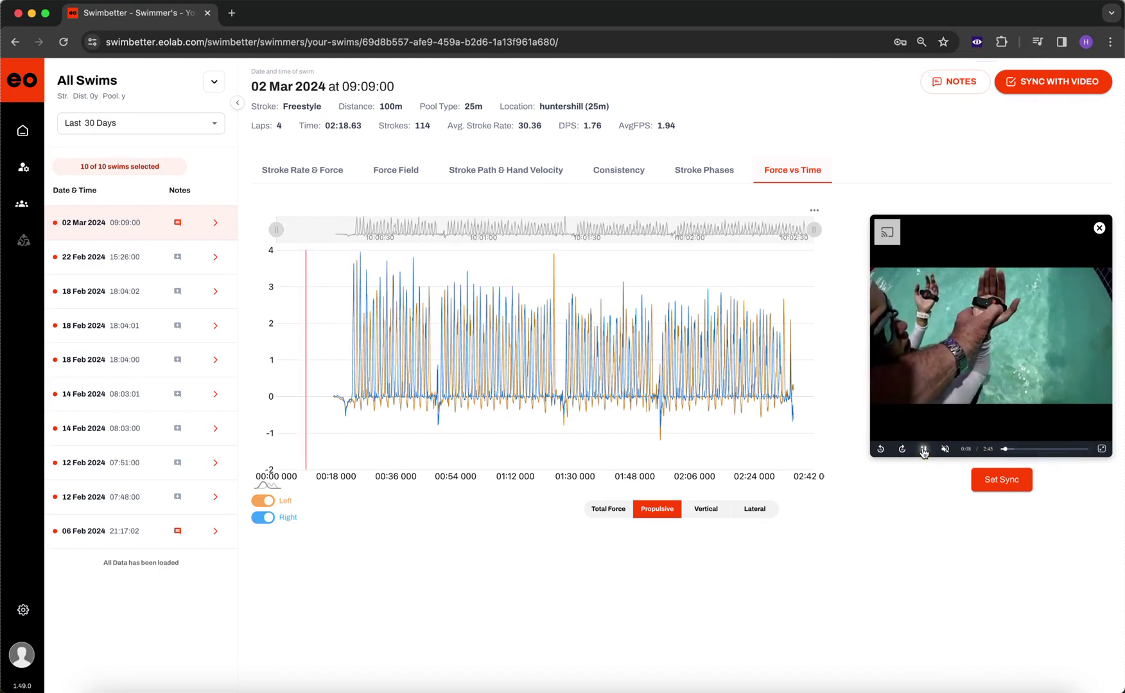
left_click(923, 449)
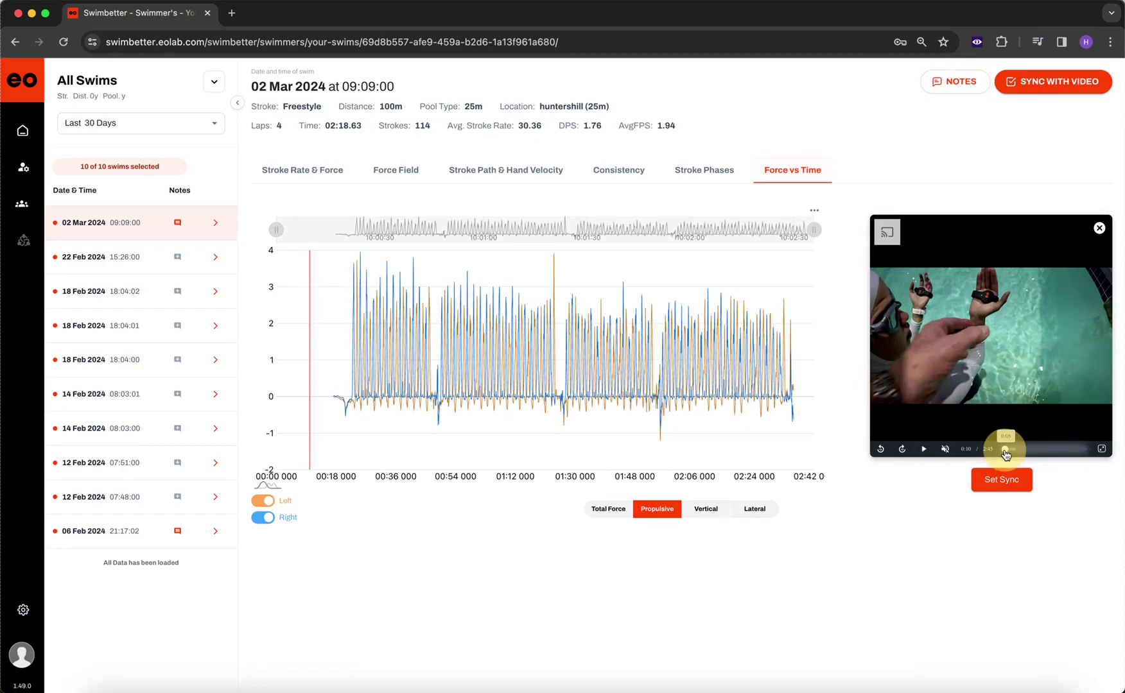
left_click(1004, 449)
left_click(922, 449)
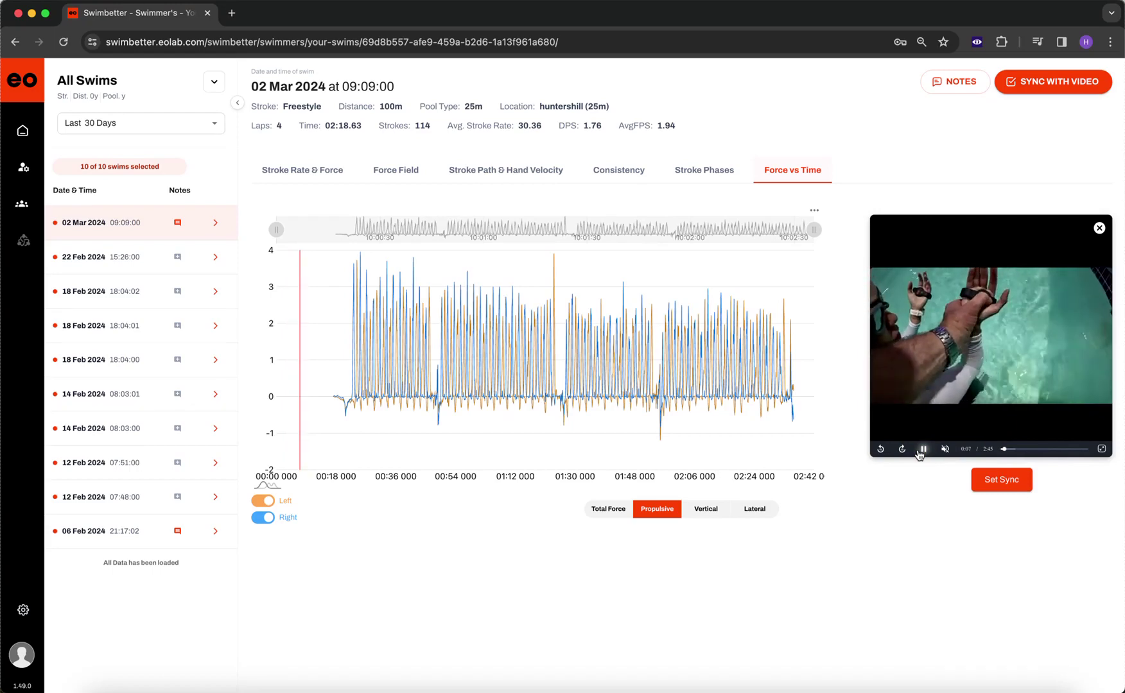
left_click(922, 450)
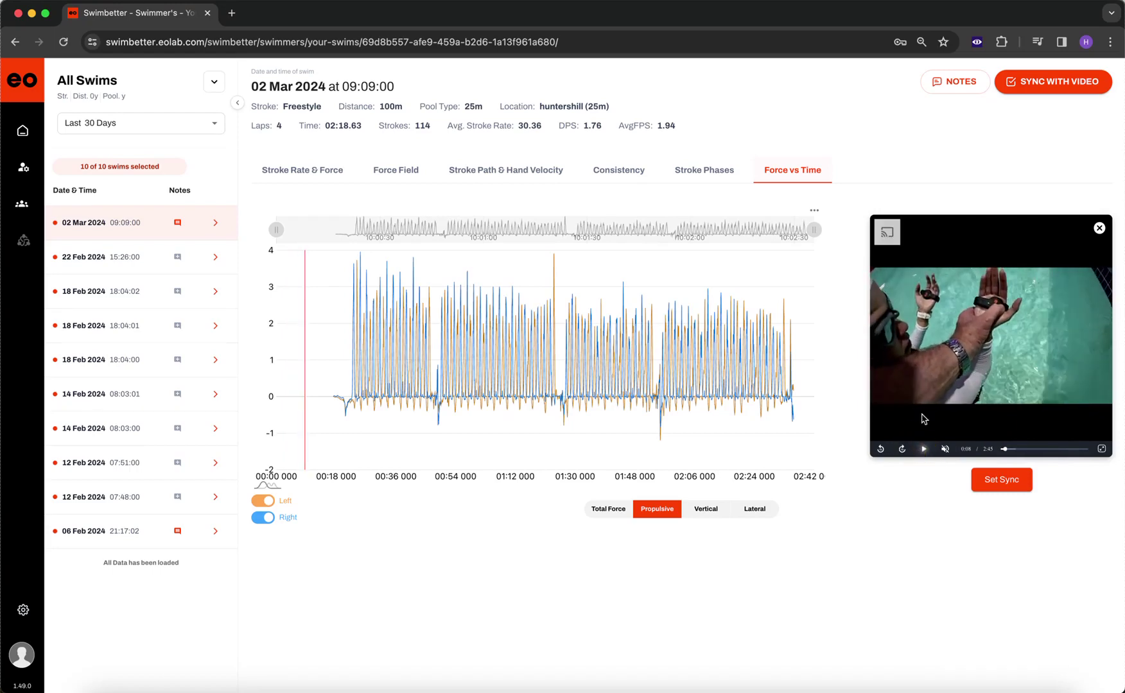
Step through the frames around 0:08 to the exact device touch and save that frame as the sync point
left_click(880, 450)
left_click(880, 450)
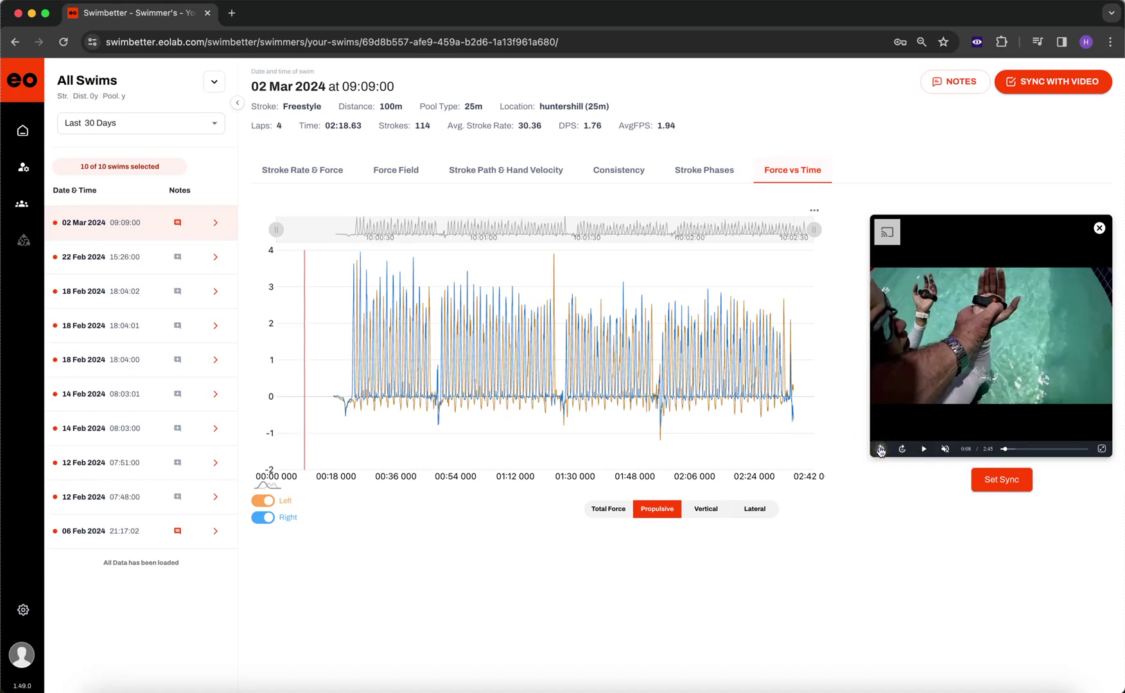
left_click(880, 450)
left_click(880, 450)
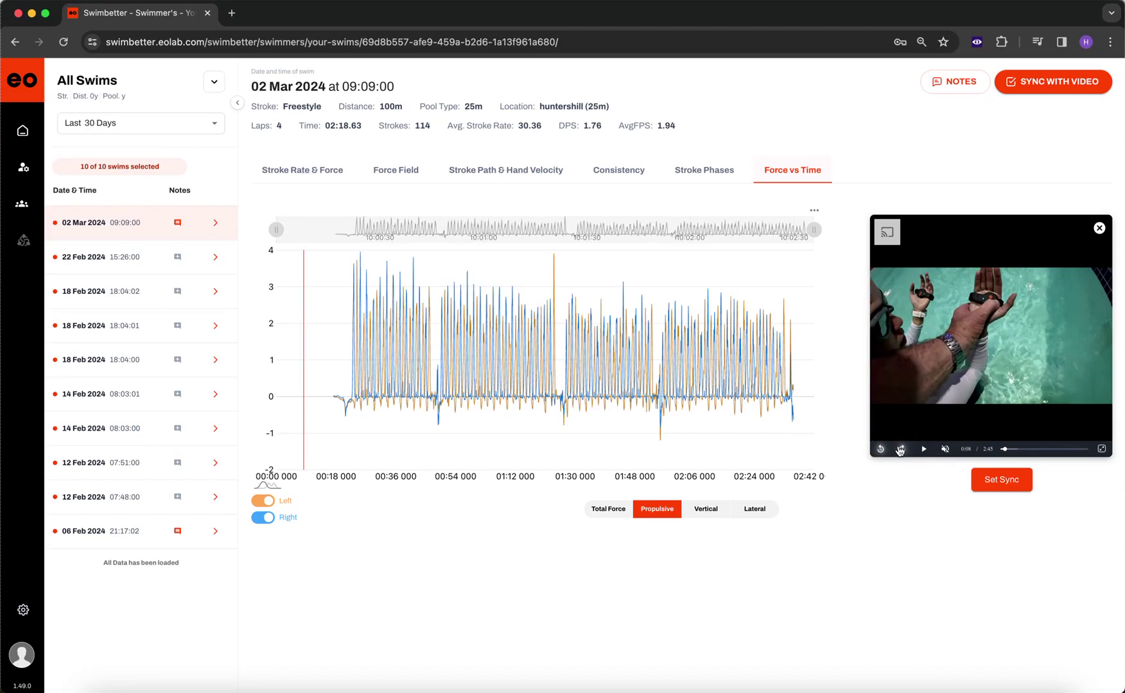
left_click(900, 449)
left_click(1002, 490)
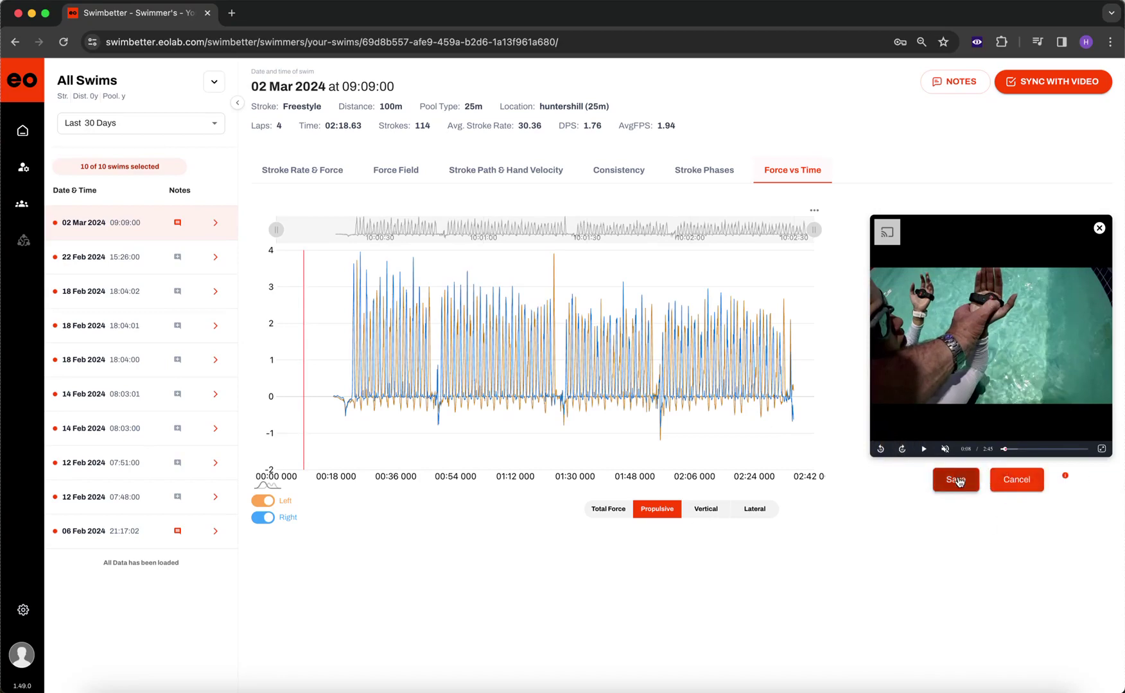
left_click(957, 479)
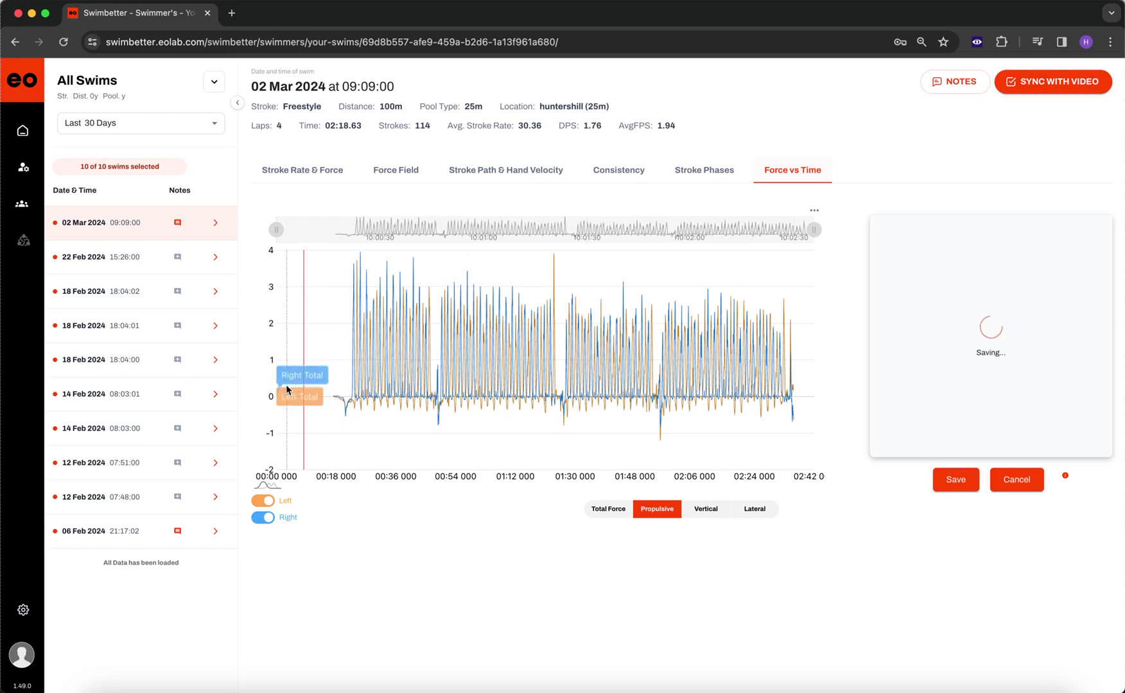
Play the synced video and pause it at 0:21, with the swimmer underwater at the wall
left_click(1020, 319)
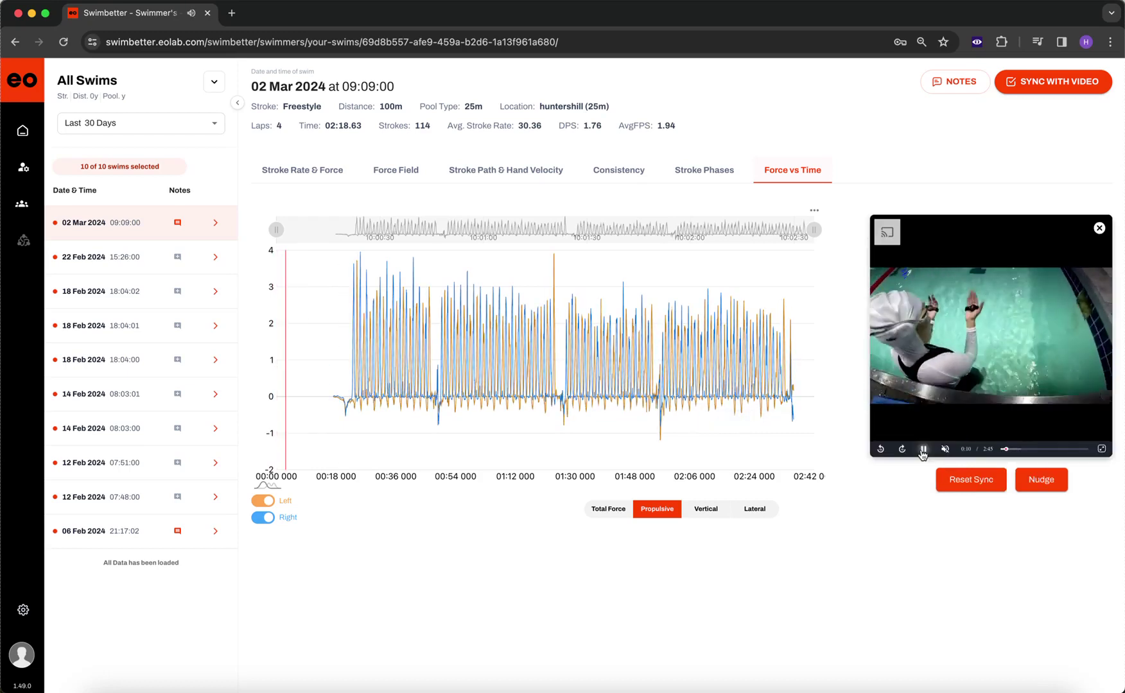
left_click(923, 450)
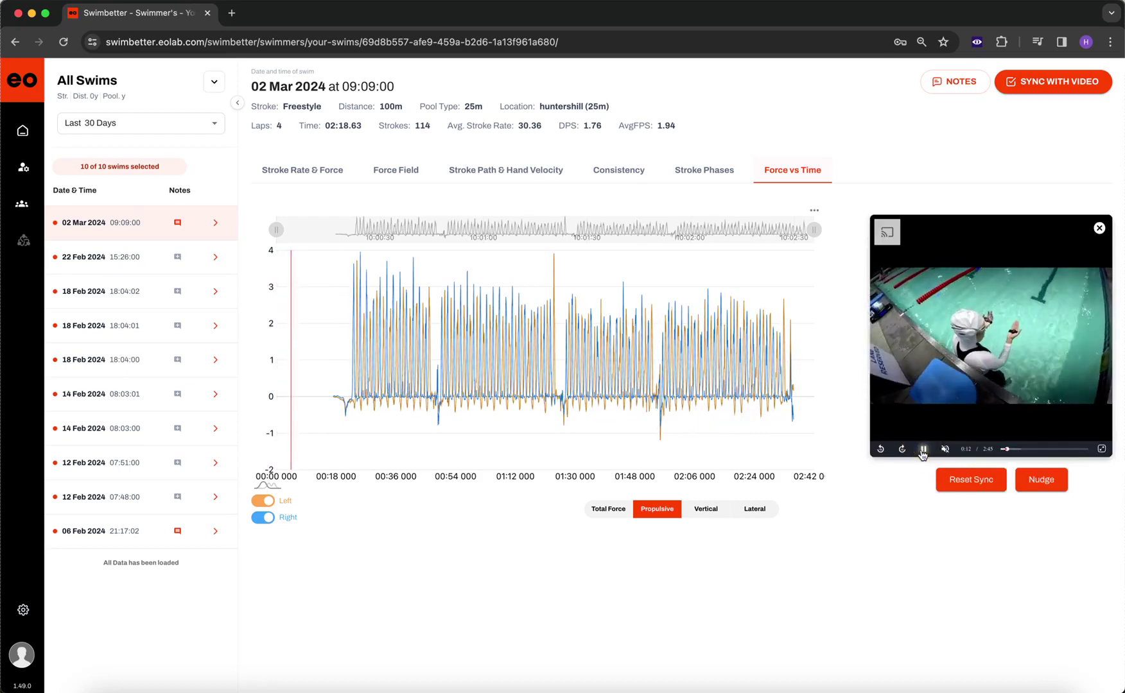
left_click(922, 450)
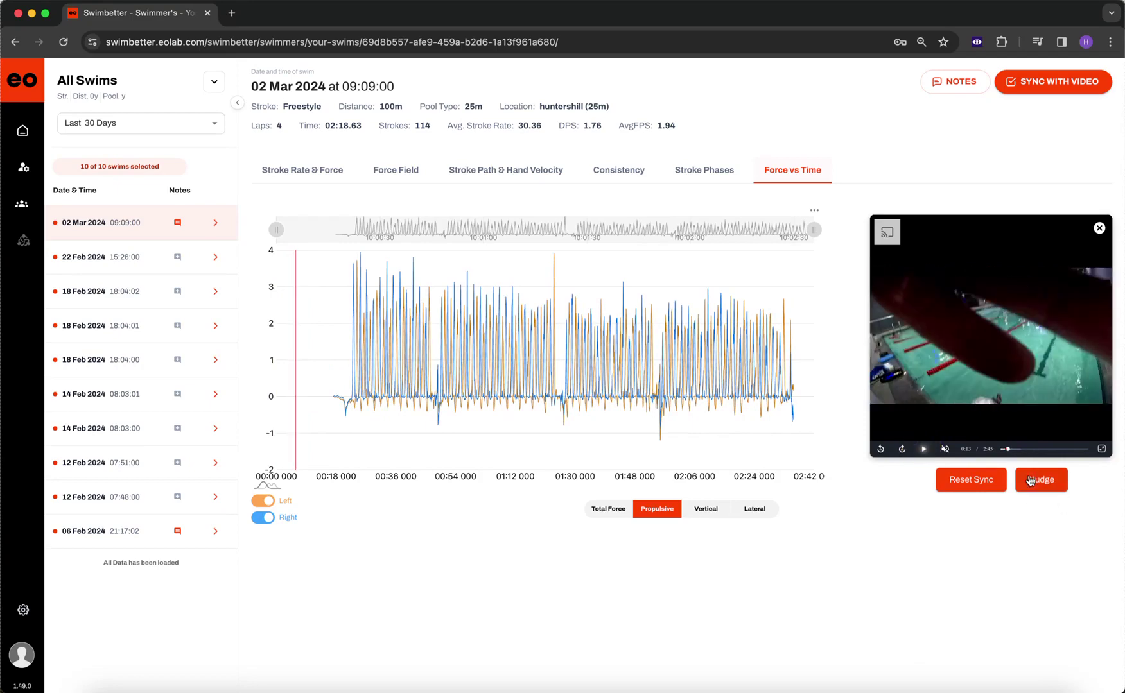
left_click(922, 449)
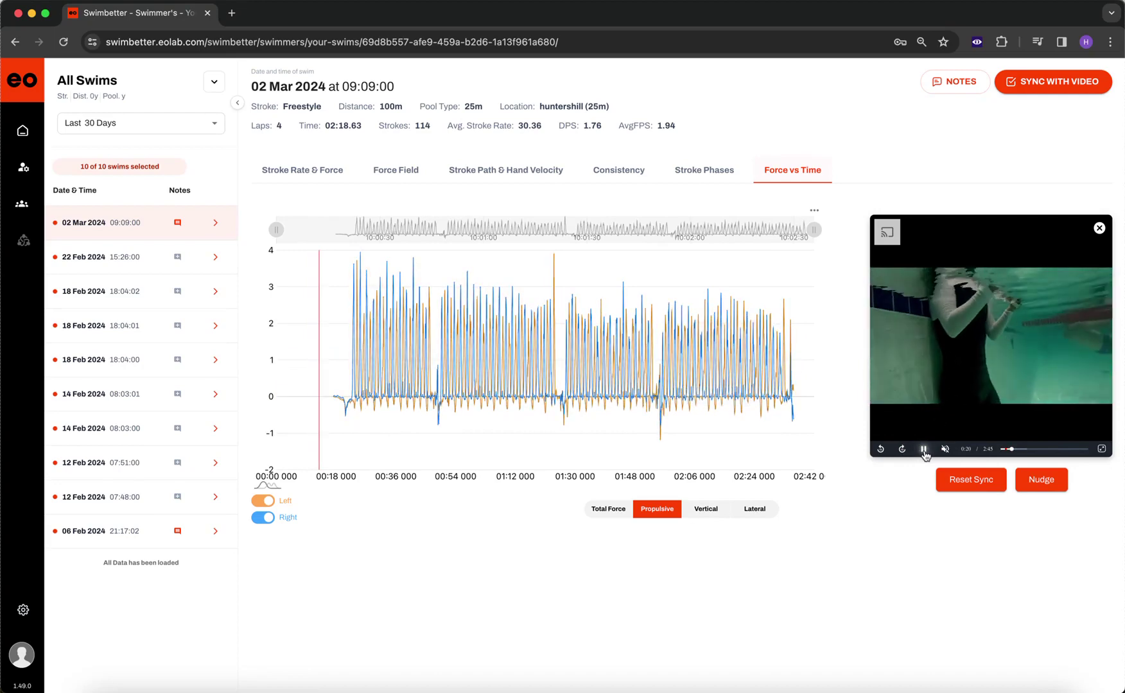
left_click(923, 450)
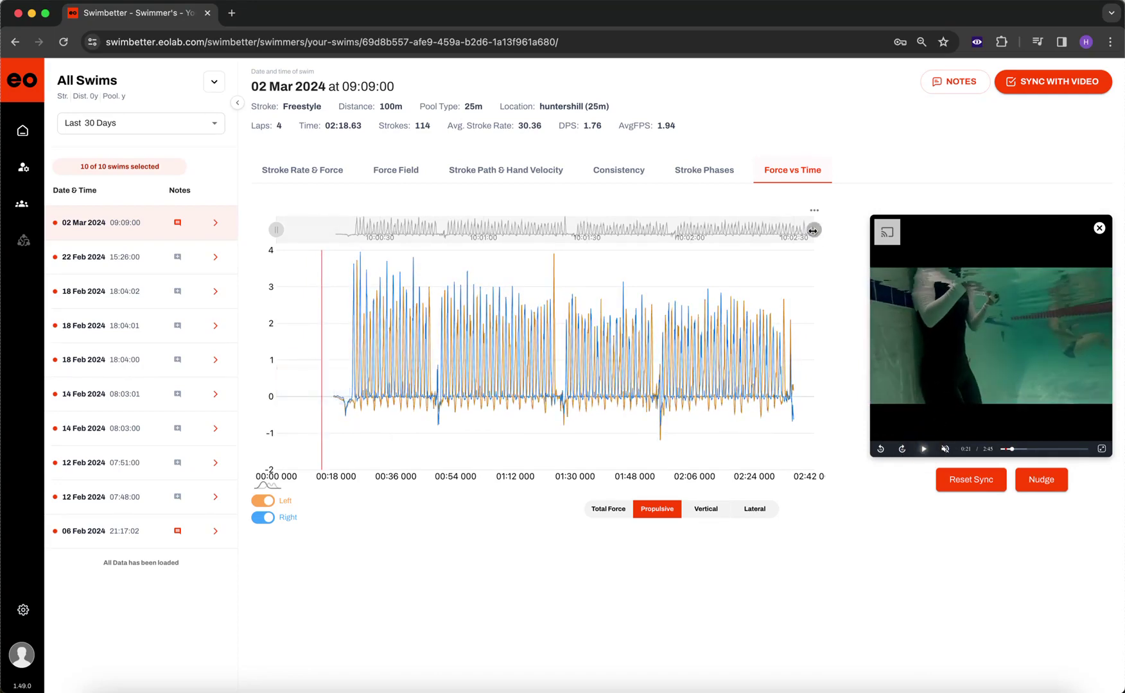
Narrow the force chart to about 12.6 to 29 s and move the playhead to the start of the force traces
left_click_drag(813, 230, 372, 226)
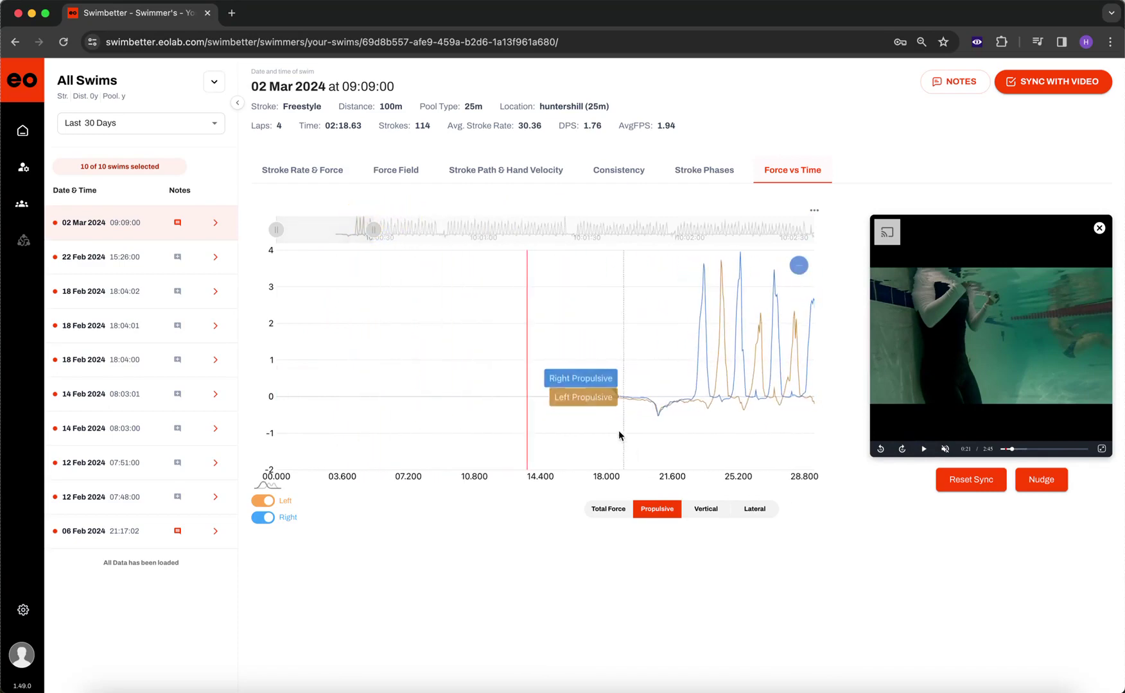
left_click_drag(276, 230, 318, 231)
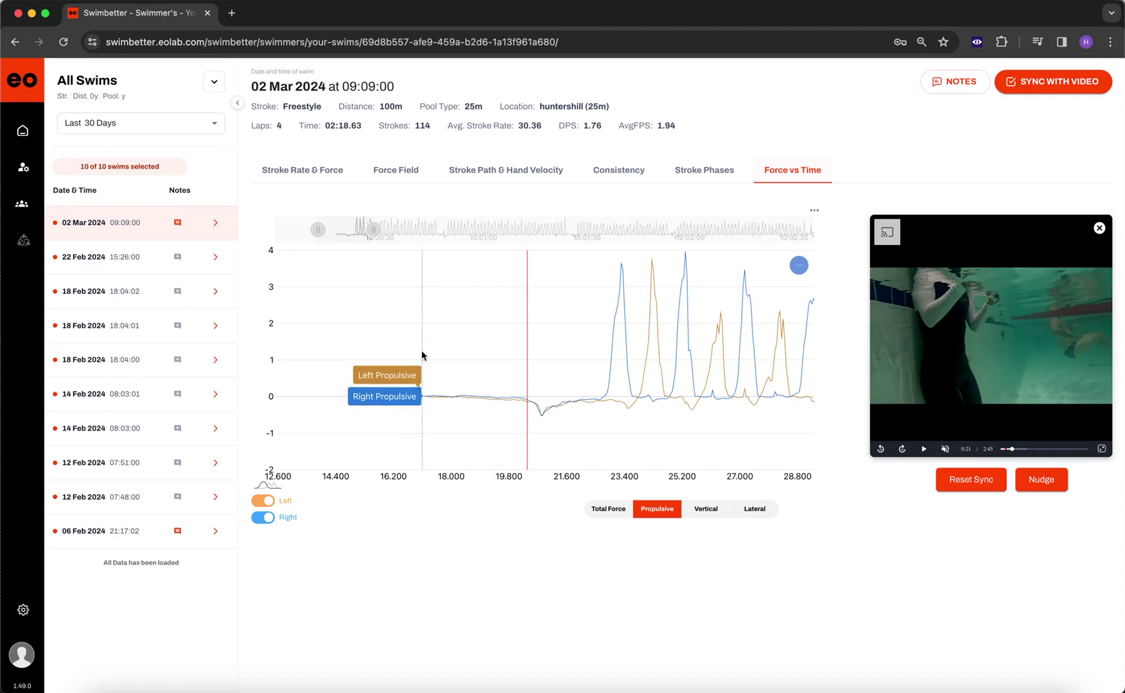
left_click(424, 354)
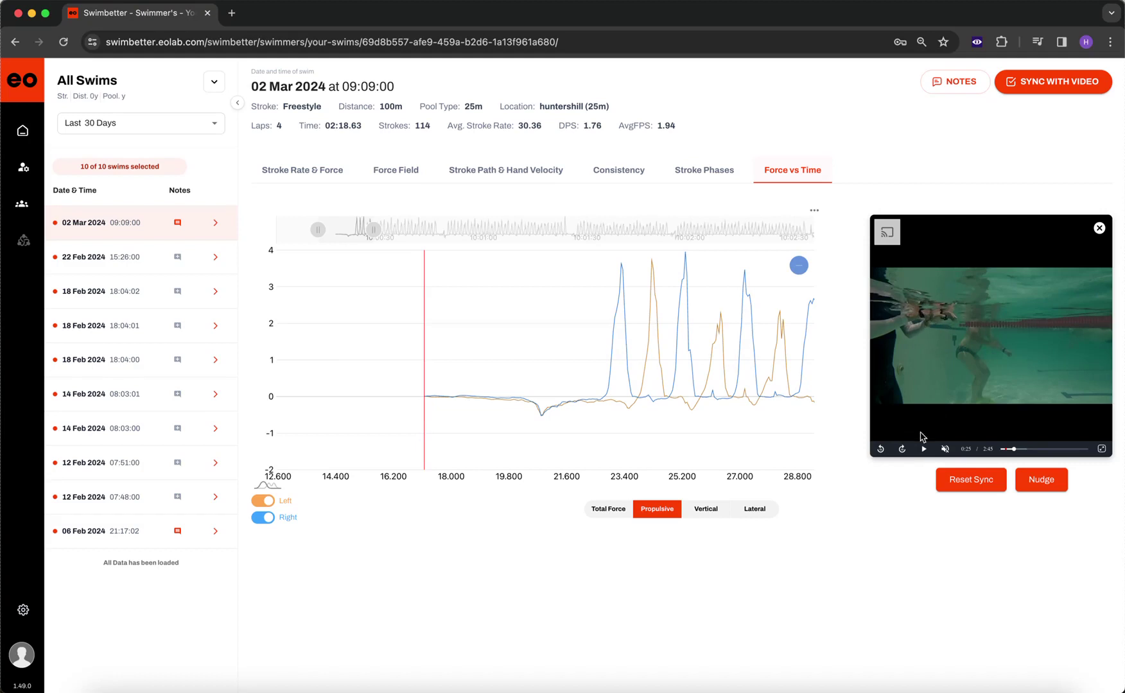
Step the video backward and forward around 0:25 to compare the swimmer's hand position with the start of the force traces
left_click(880, 449)
left_click(881, 450)
left_click(881, 450)
left_click(880, 449)
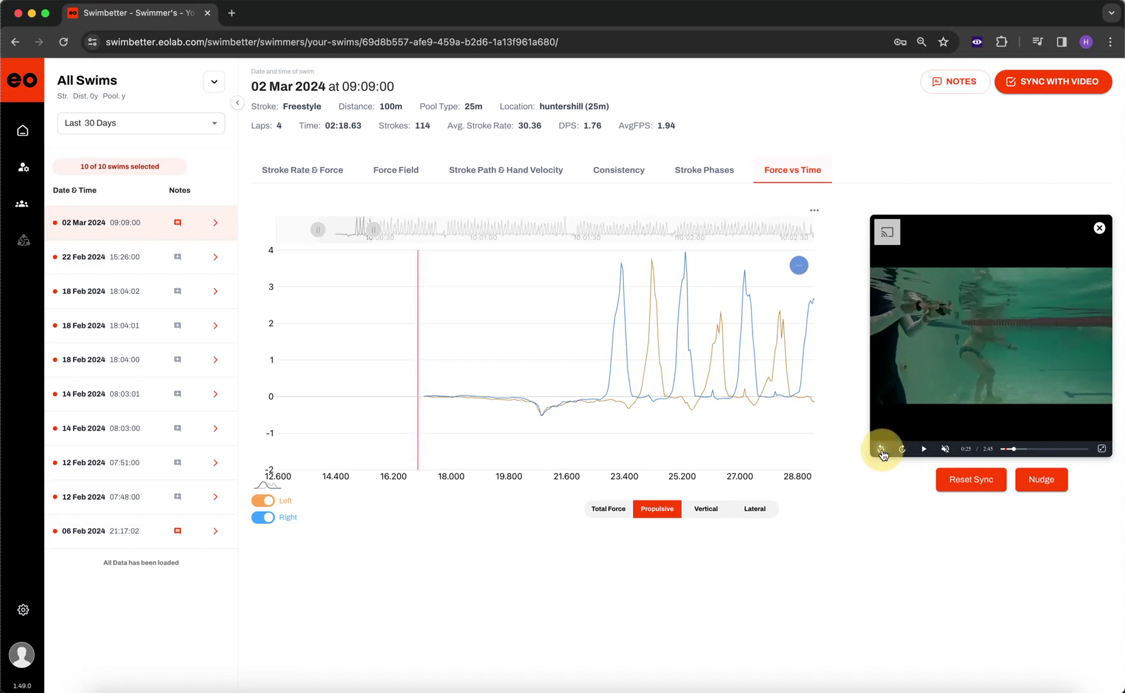
left_click(881, 451)
left_click(901, 449)
left_click(901, 449)
left_click(901, 449)
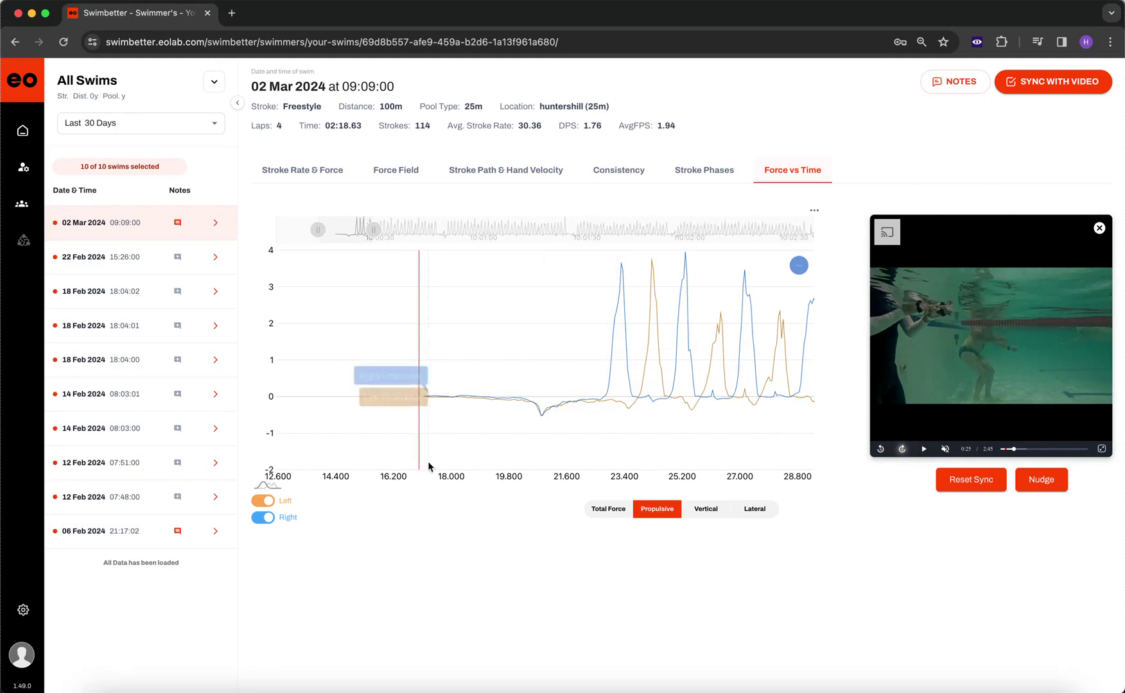
Zoom into the chart, place the playhead exactly where the force traces begin, and widen the range to about 27 s
left_click_drag(407, 442, 456, 442)
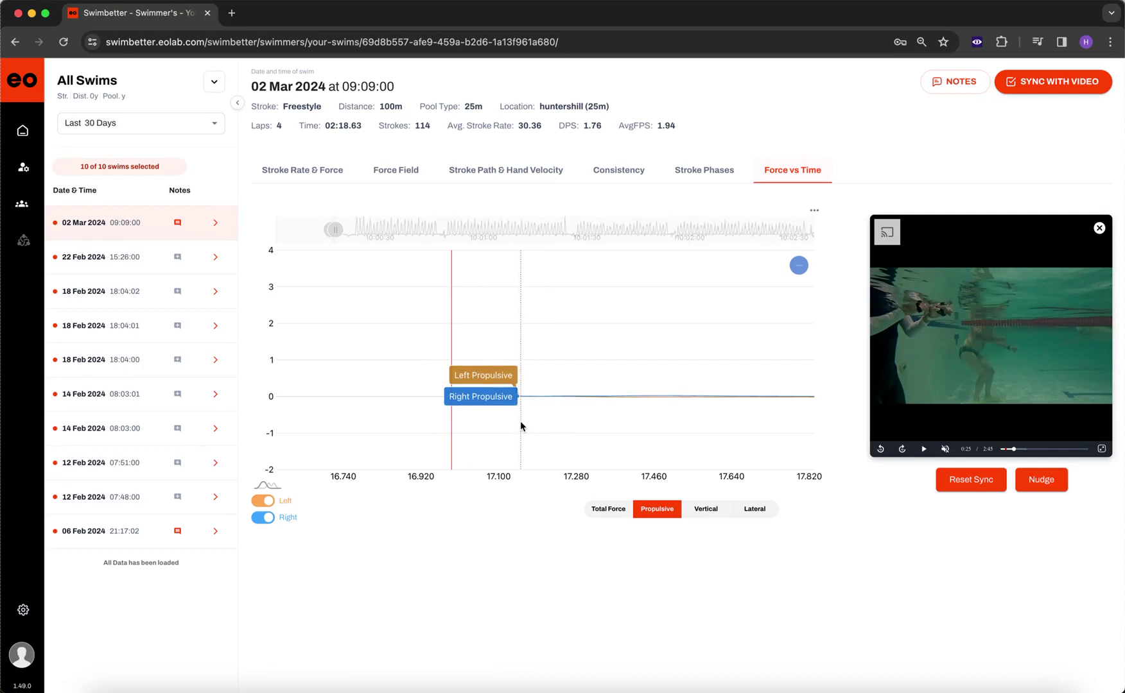
left_click(520, 426)
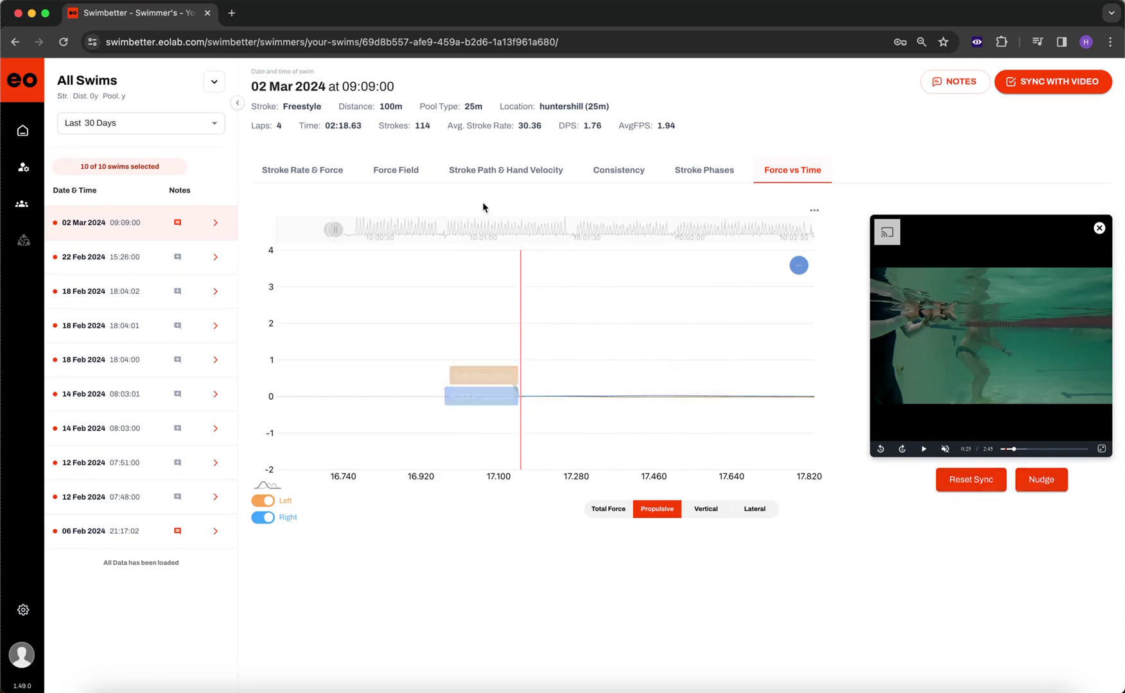
mouse_move(334, 229)
left_mouse_down()
mouse_move(352, 230)
mouse_move(312, 230)
mouse_move(363, 235)
mouse_move(347, 229)
left_mouse_up()
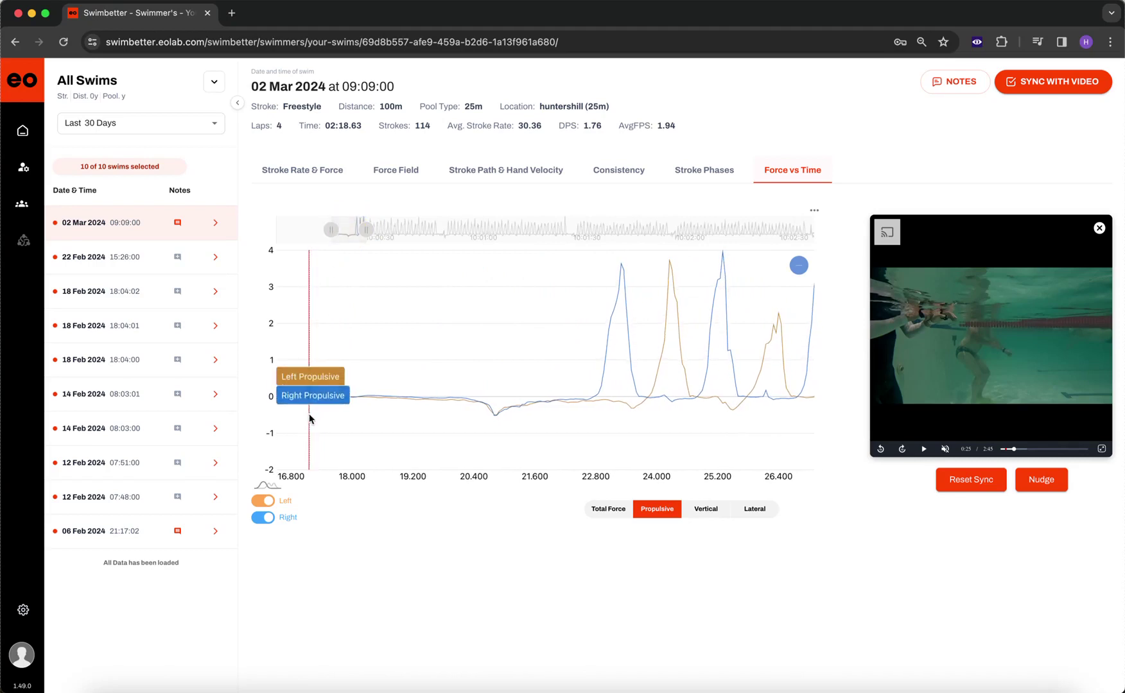
Nudge the sync by stepping the video to the swimmer's hand movement at 0:25 against the fixed playhead, and save it
left_click(1041, 480)
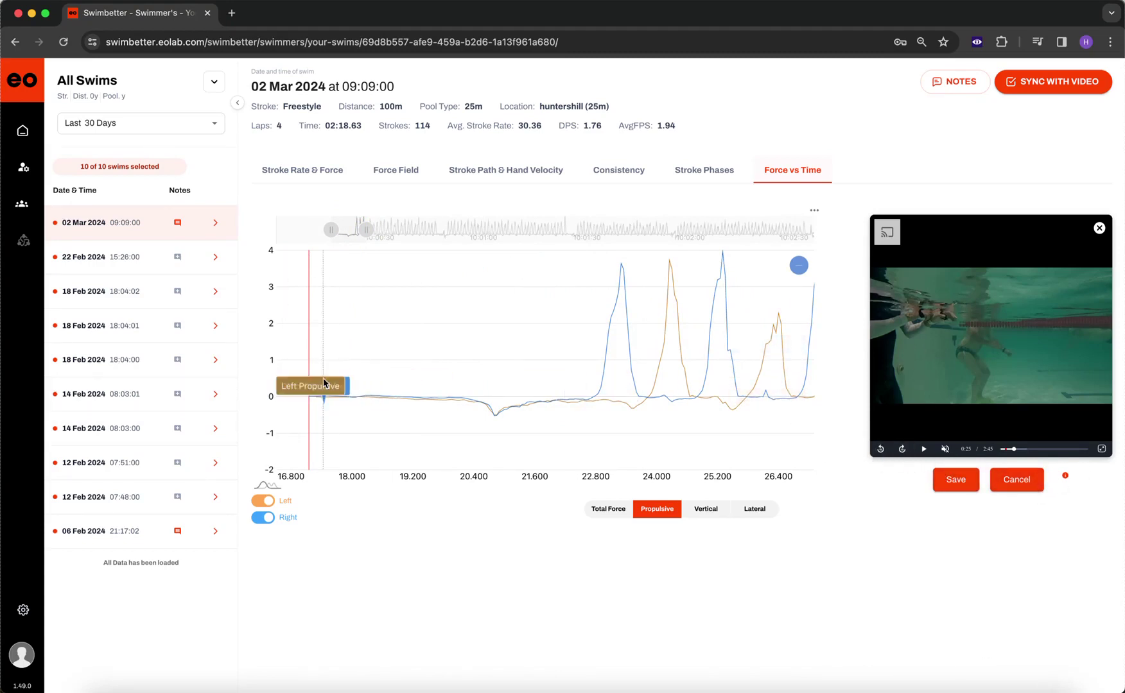
left_click(899, 449)
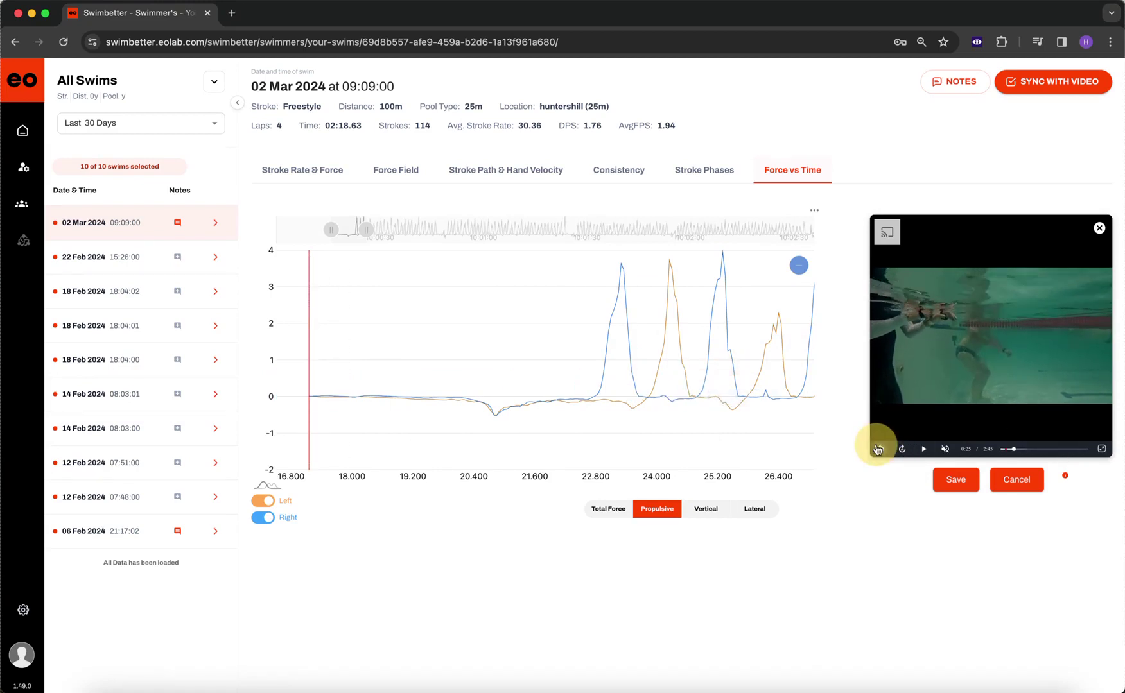
left_click(877, 448)
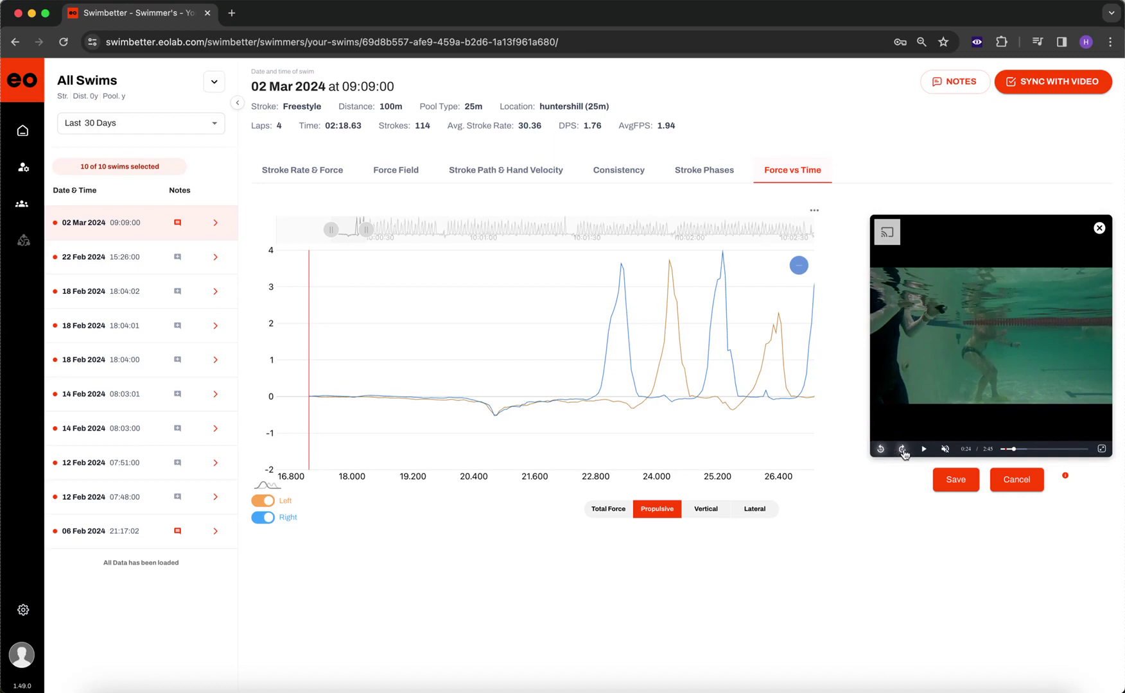
left_click(903, 452)
left_click(905, 453)
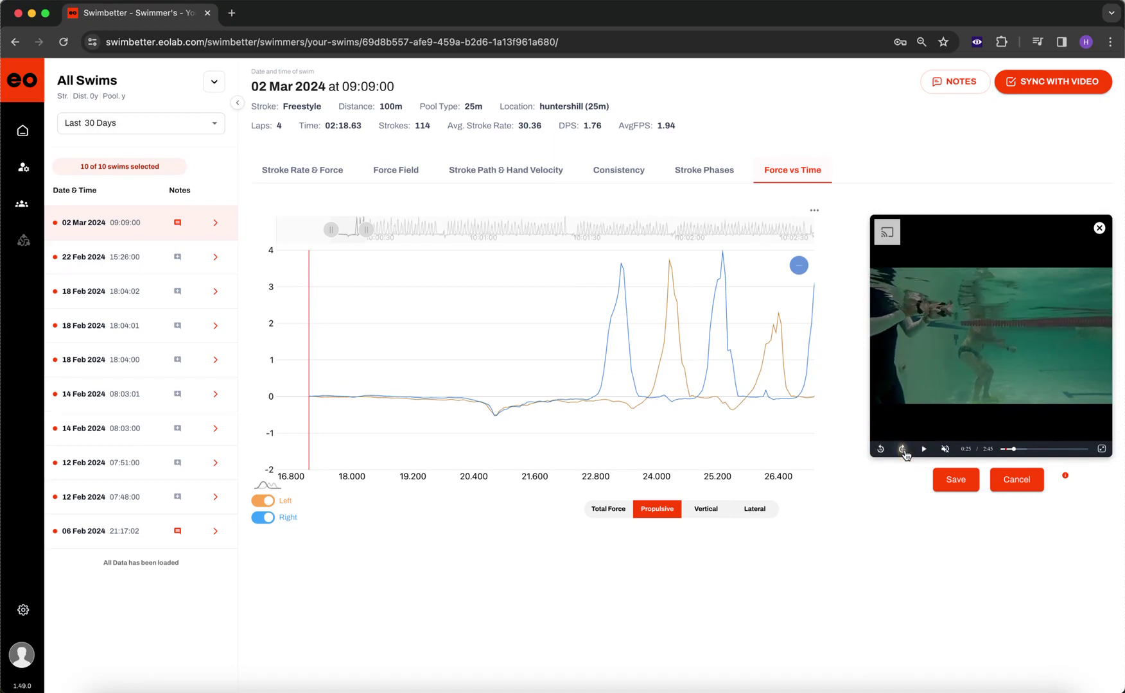
left_click(961, 481)
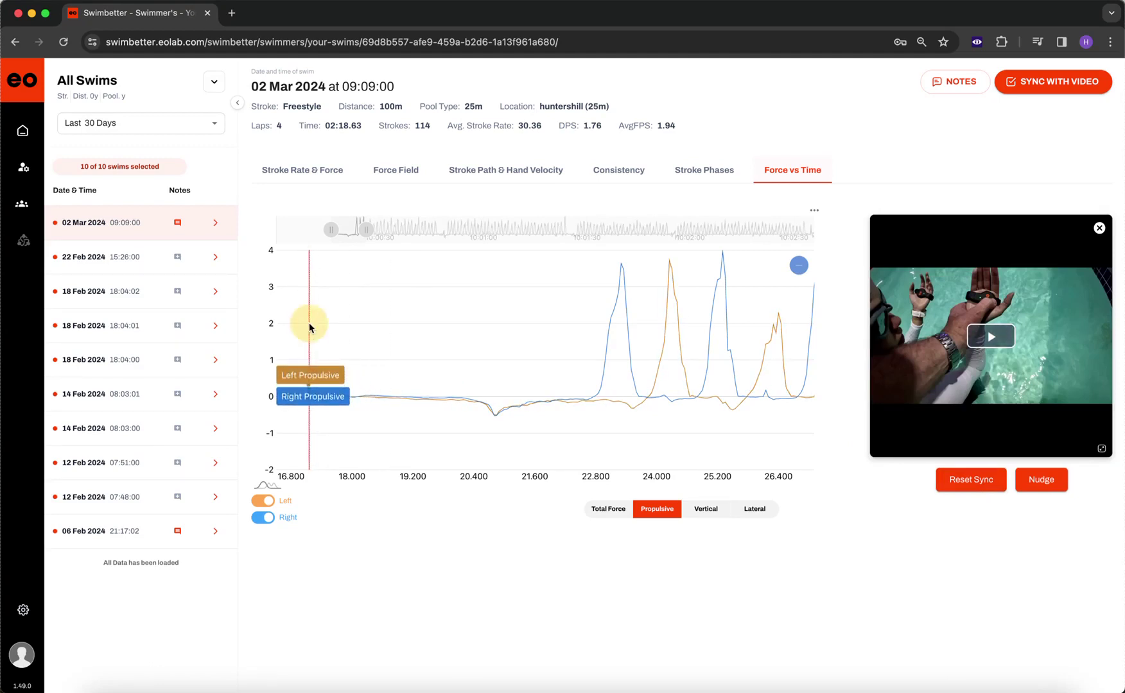
Play the nudged video briefly and step it back and forward around 0:25 to check it against the start of the force traces
left_click(991, 336)
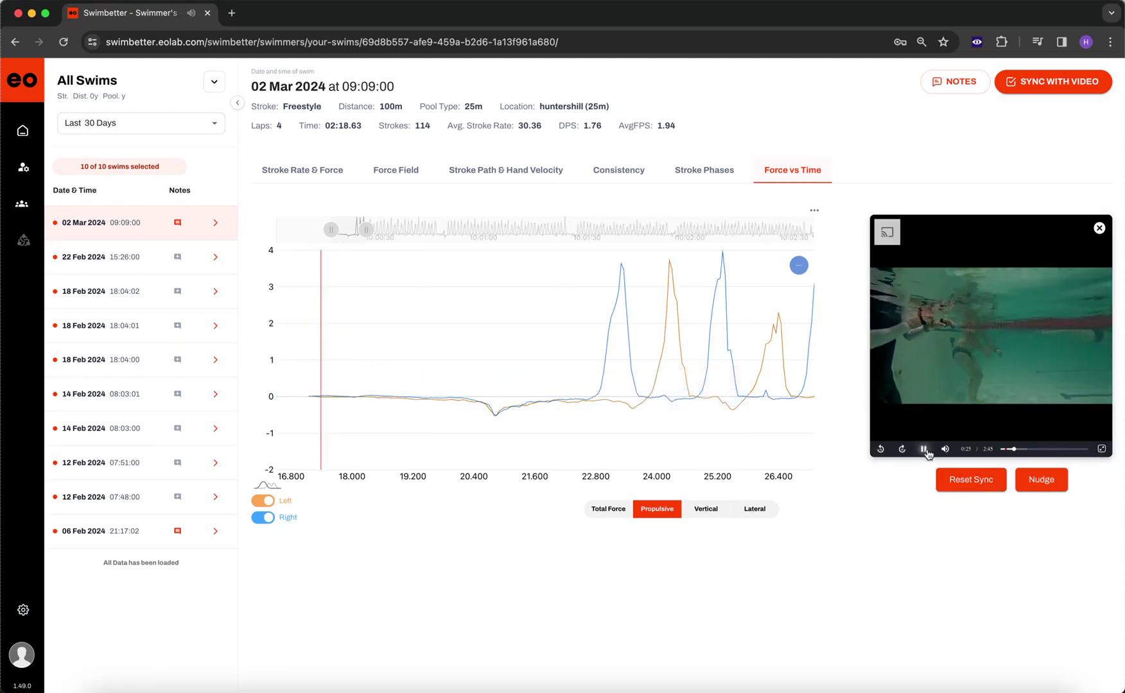
left_click(923, 450)
left_click(882, 451)
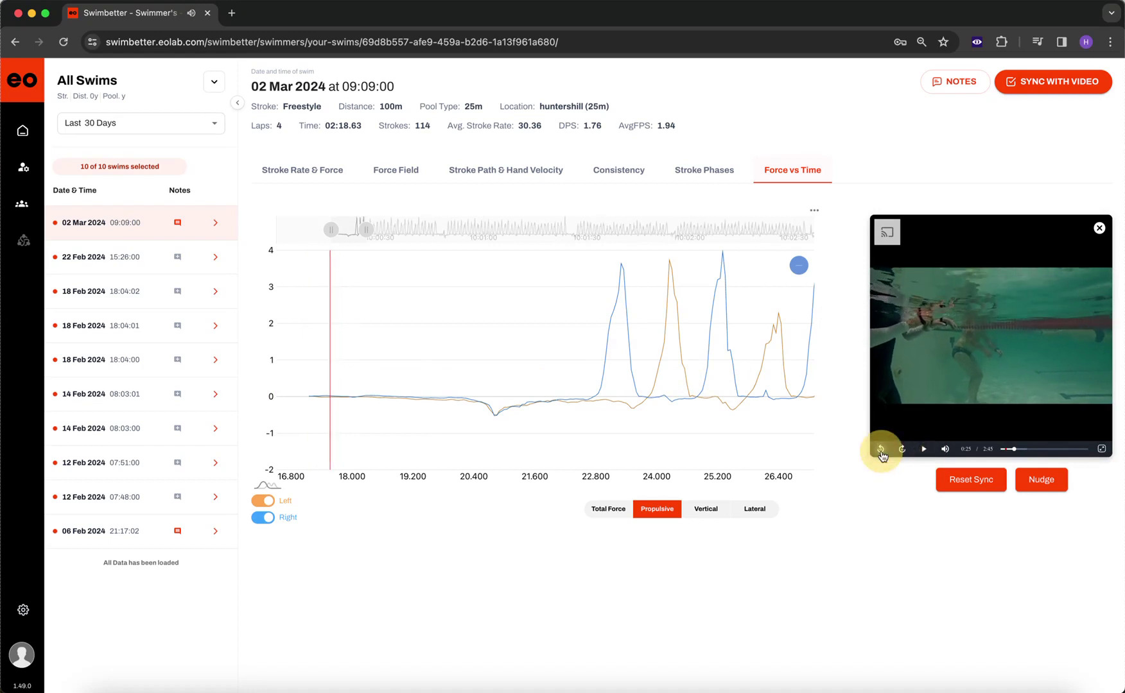
left_click(881, 451)
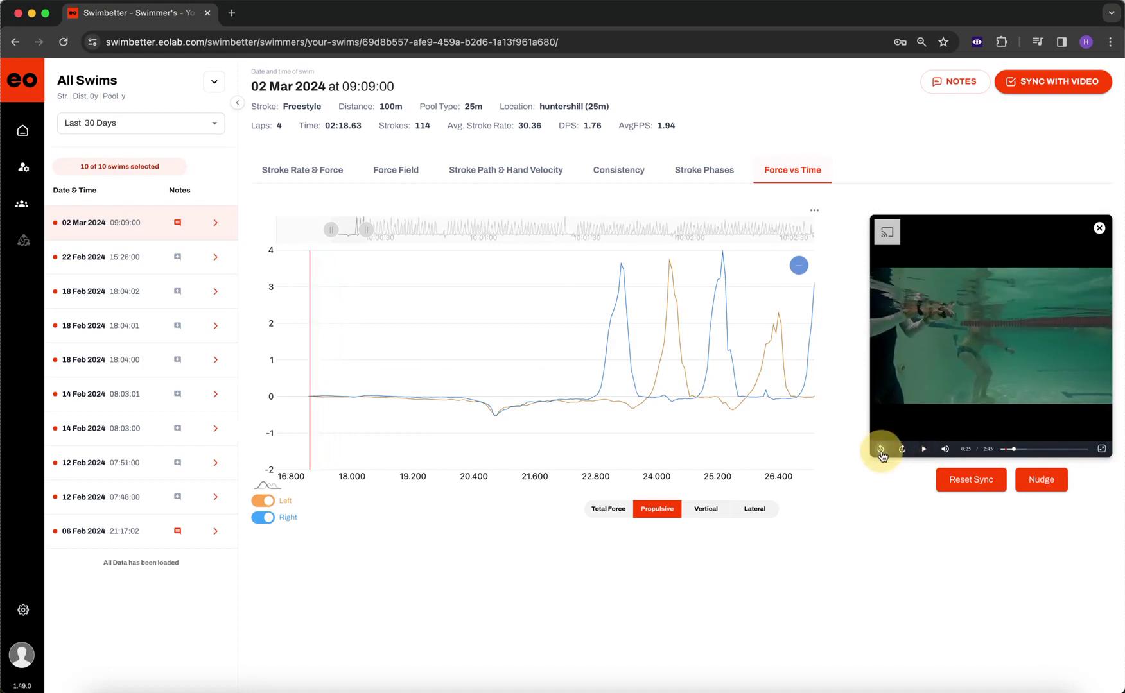
left_click(881, 451)
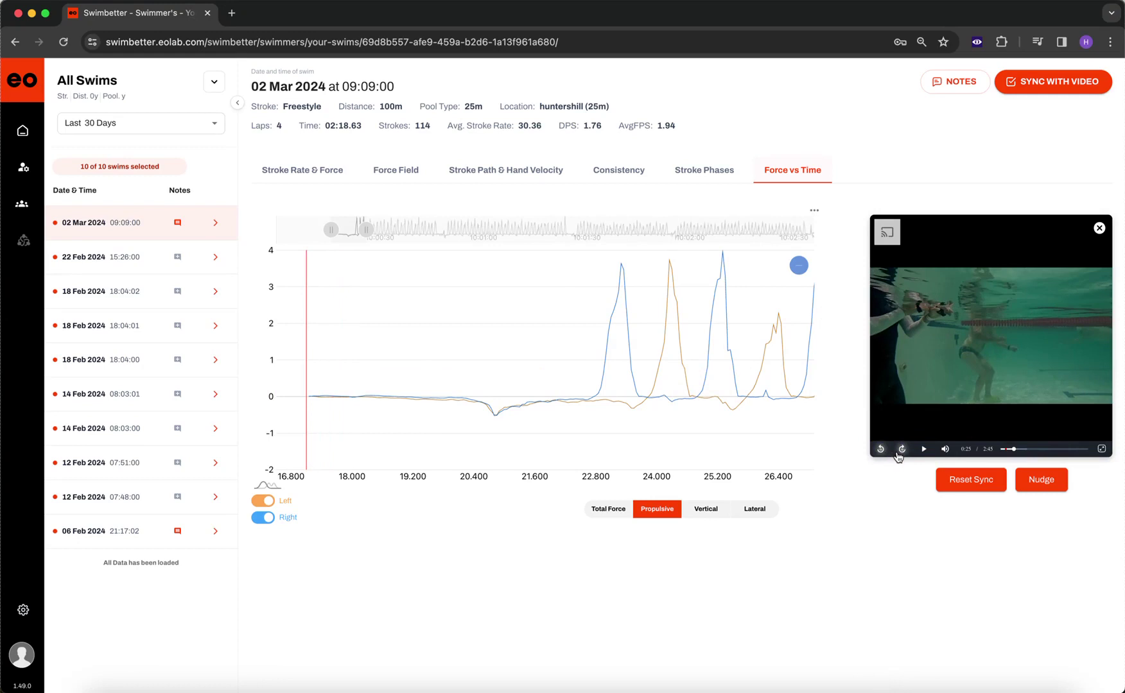
left_click(900, 452)
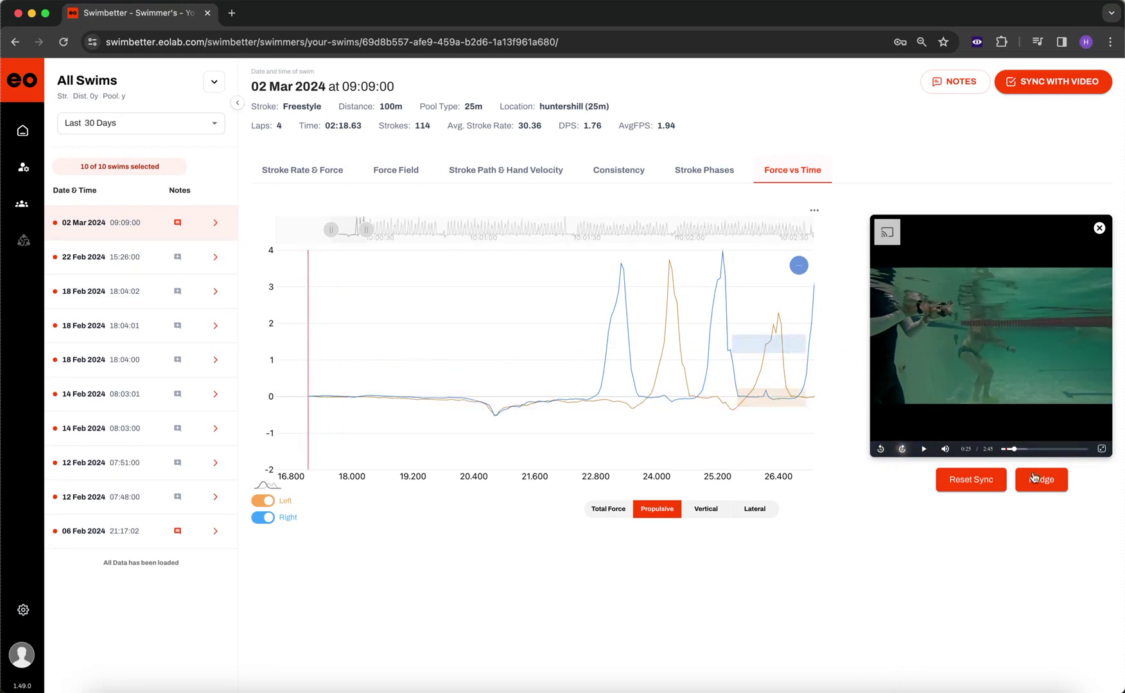
Shift the chart window to the end of the swim and compare the video with the last strokes at about 2:39 and 2:40
left_click_drag(367, 229, 786, 233)
left_click(615, 352)
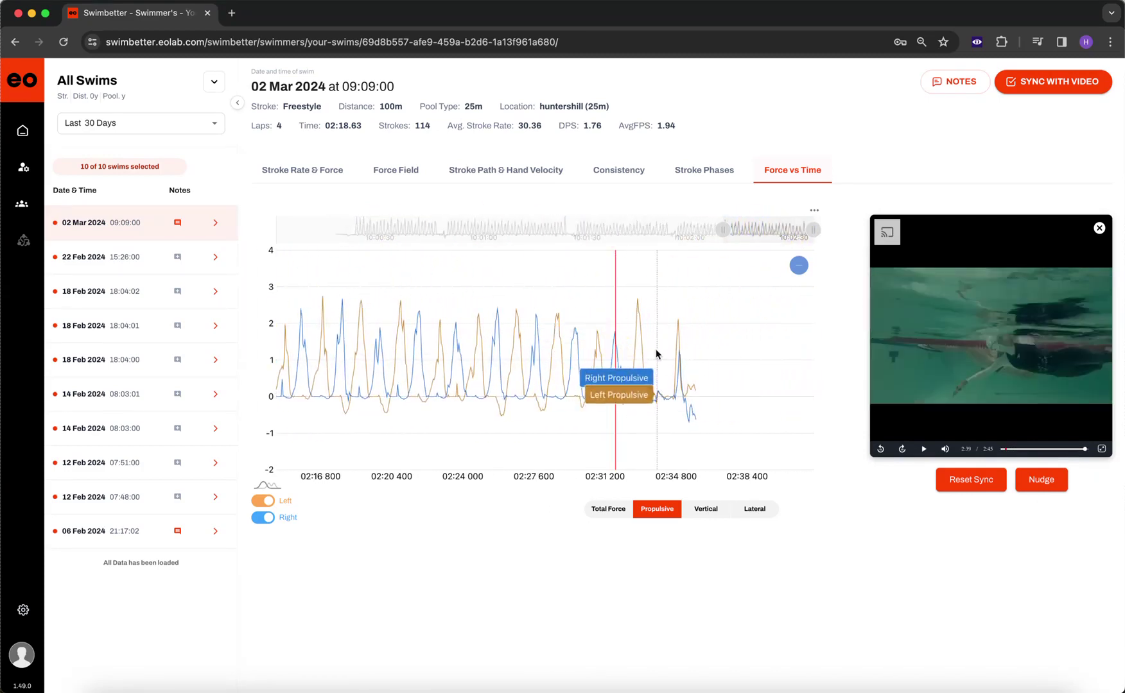
left_click(636, 352)
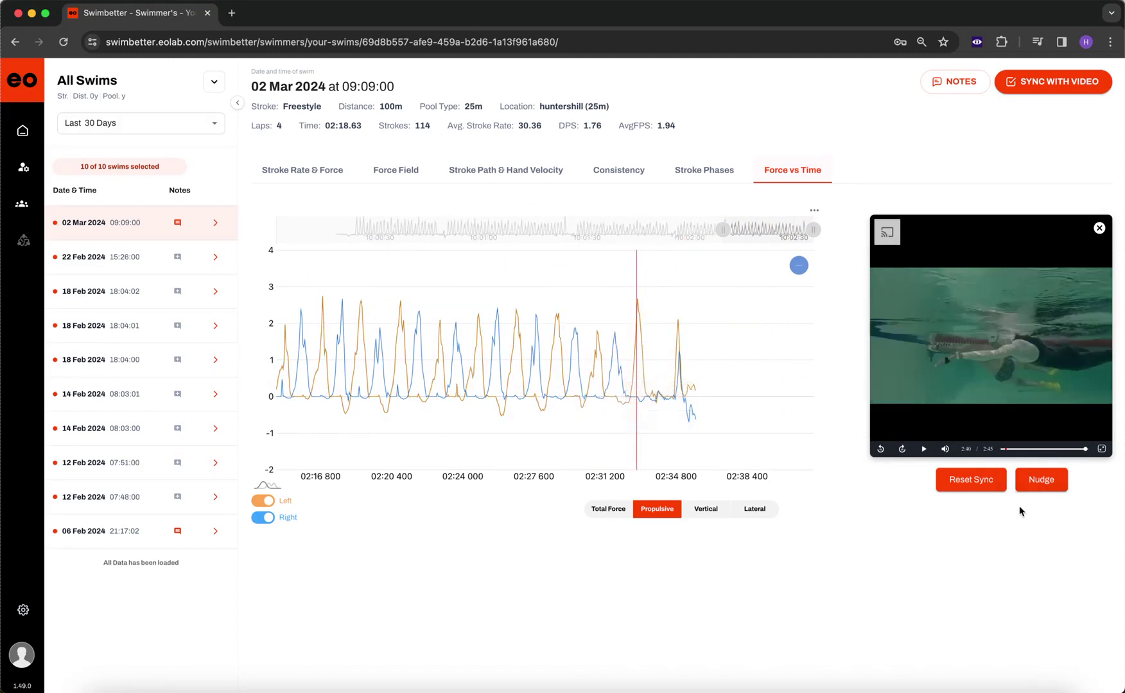
left_click(633, 347)
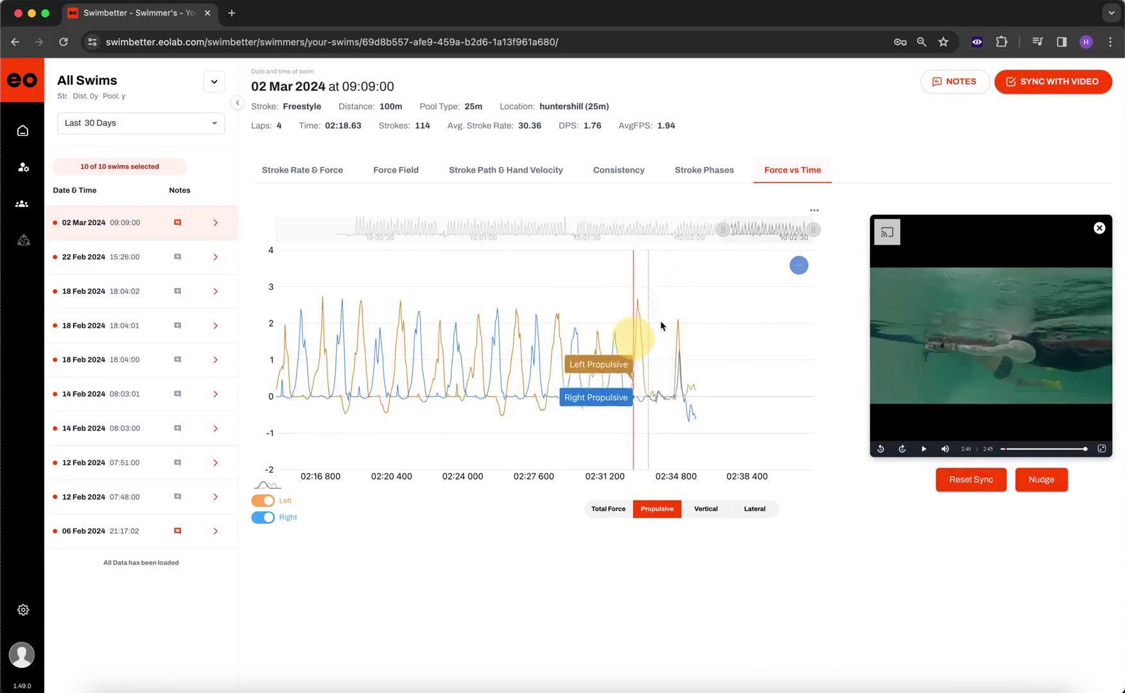
Collapse the list of swims and set the force chart's range to about 39 to 54 s
left_click_drag(724, 230, 313, 223)
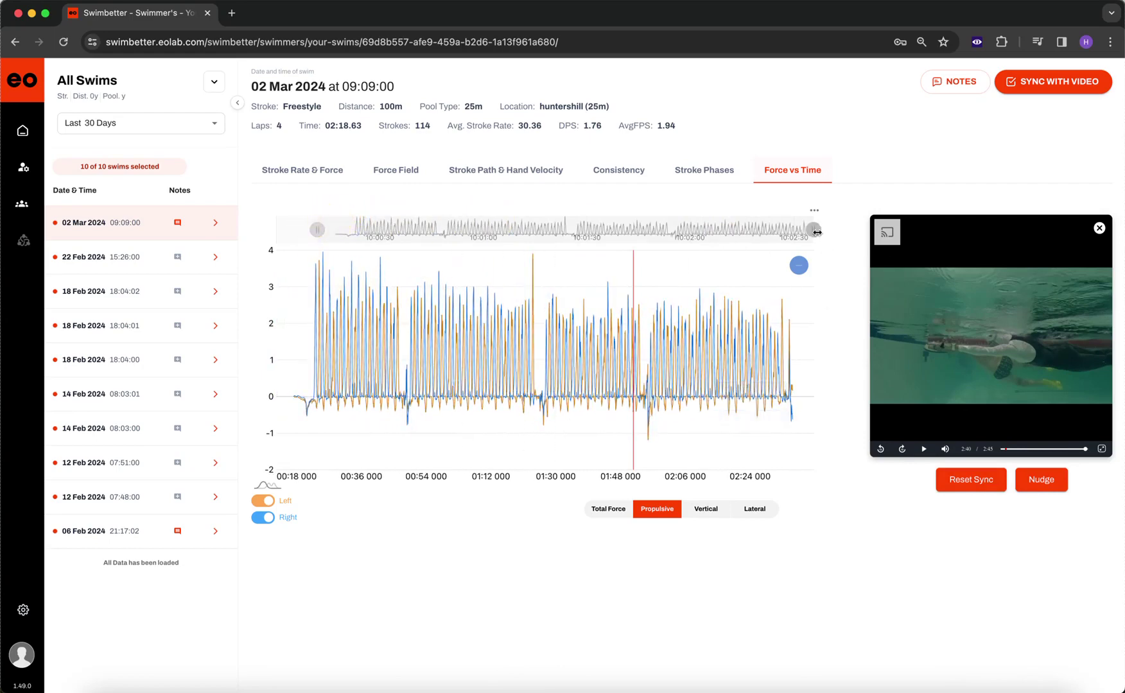
left_click_drag(812, 229, 807, 231)
left_click(237, 103)
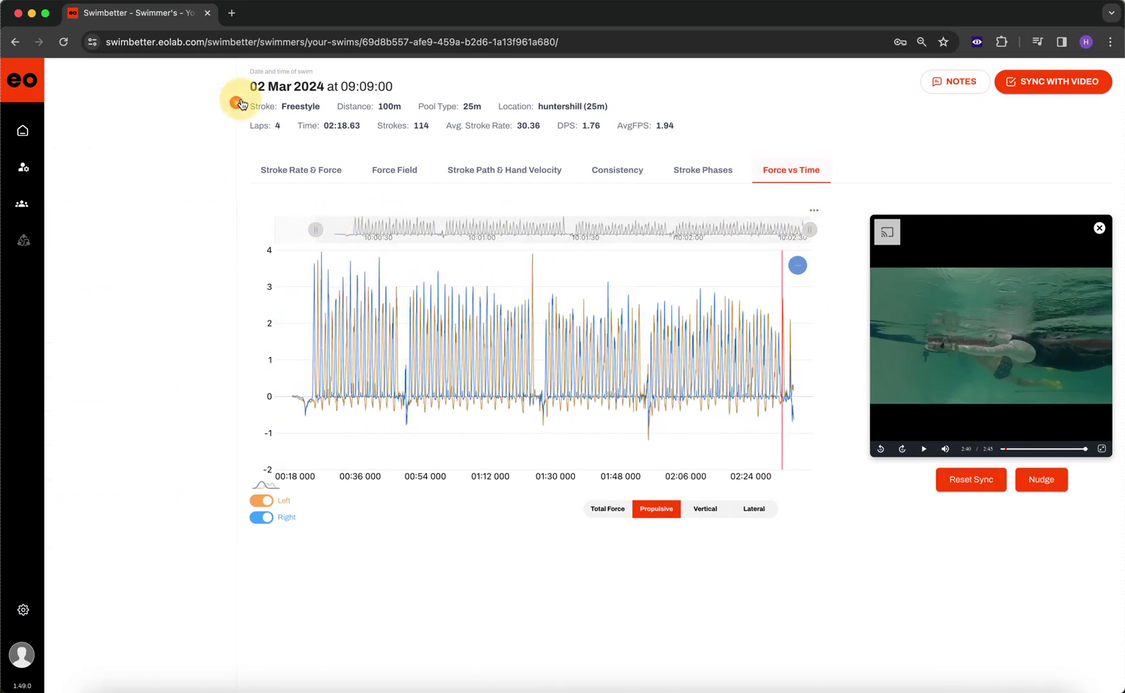
left_click_drag(210, 292, 282, 302)
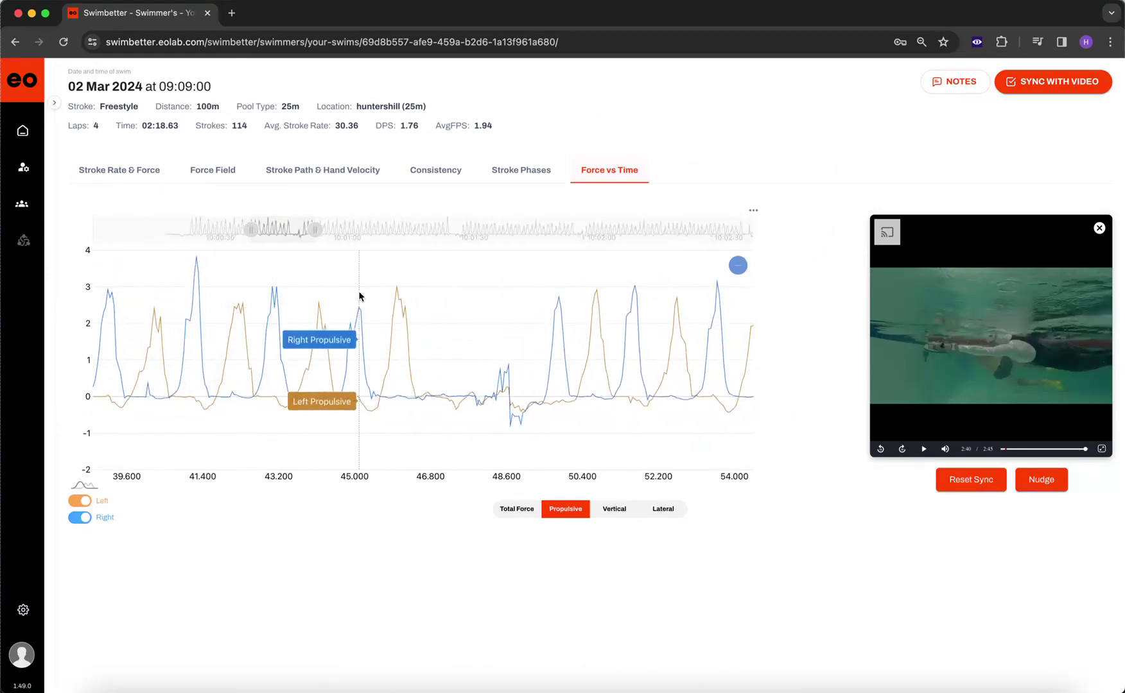
Place the playhead on strokes before and after the first turn, ending at 0:59 in the video, to compare video and force
left_click(334, 273)
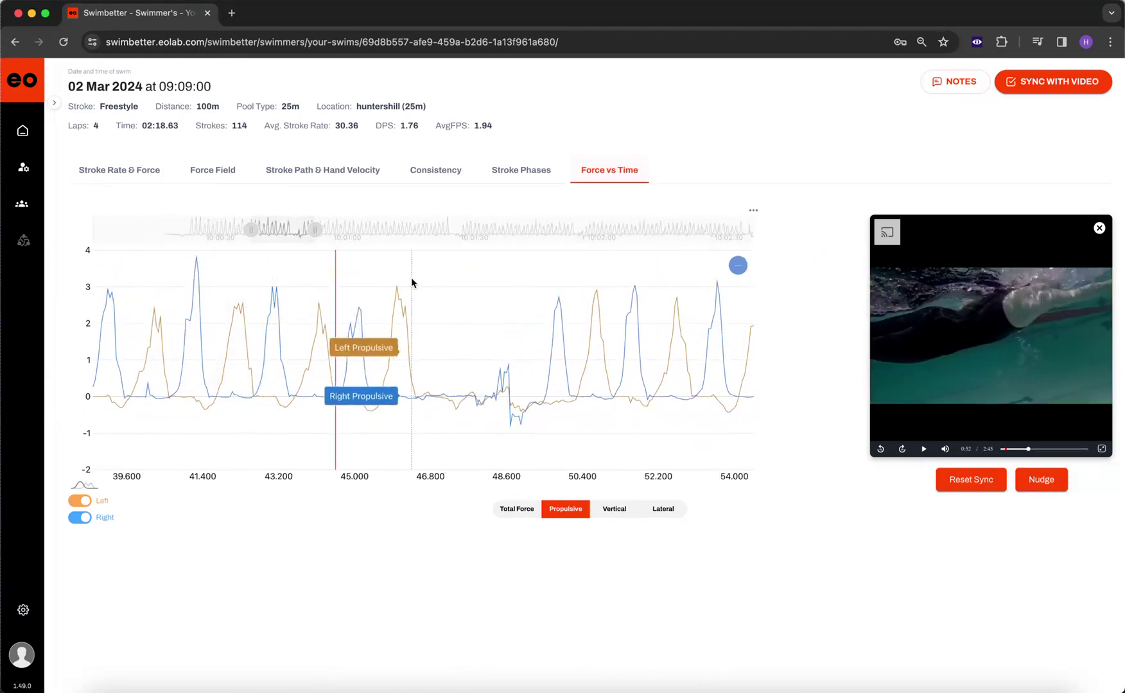
left_click(454, 267)
left_click(626, 279)
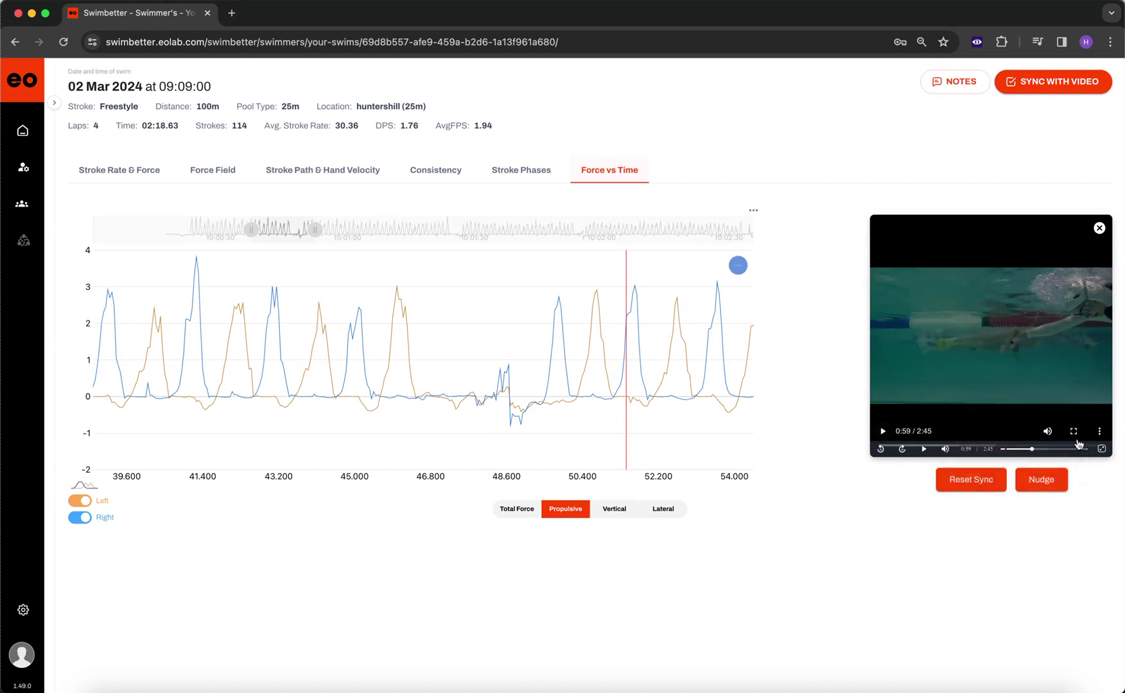
Set the video's playback speed to 0.25 and play it from 0:59 to 1:00
left_click(1100, 433)
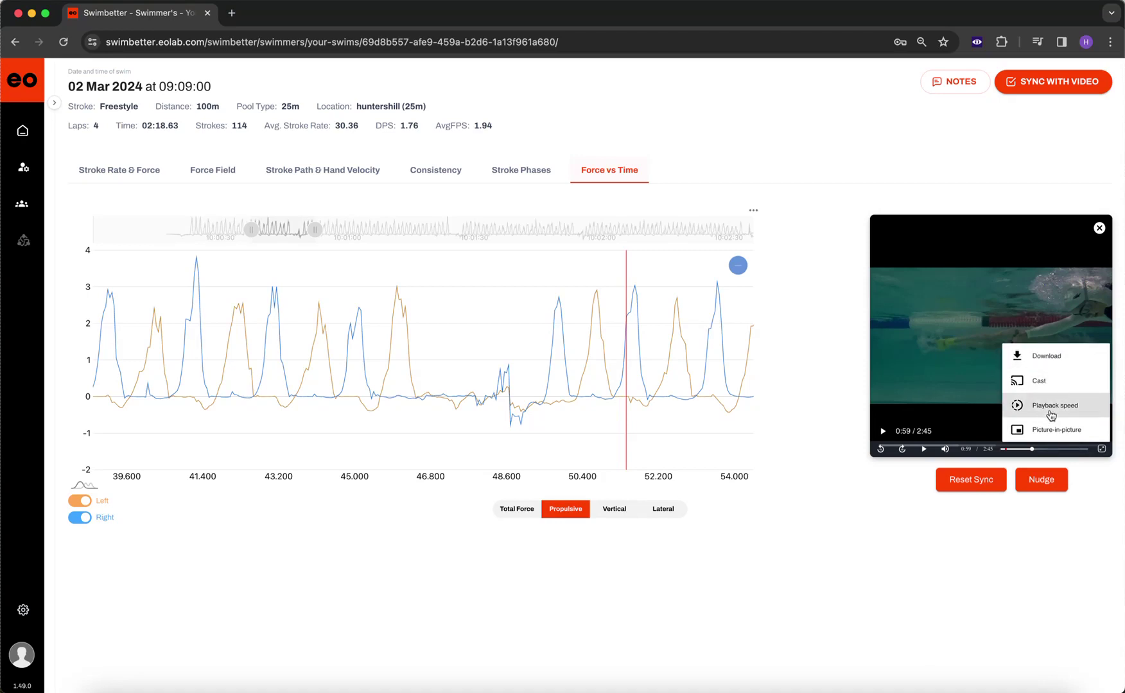
left_click(1041, 406)
scroll(1075, 388, "up", 2)
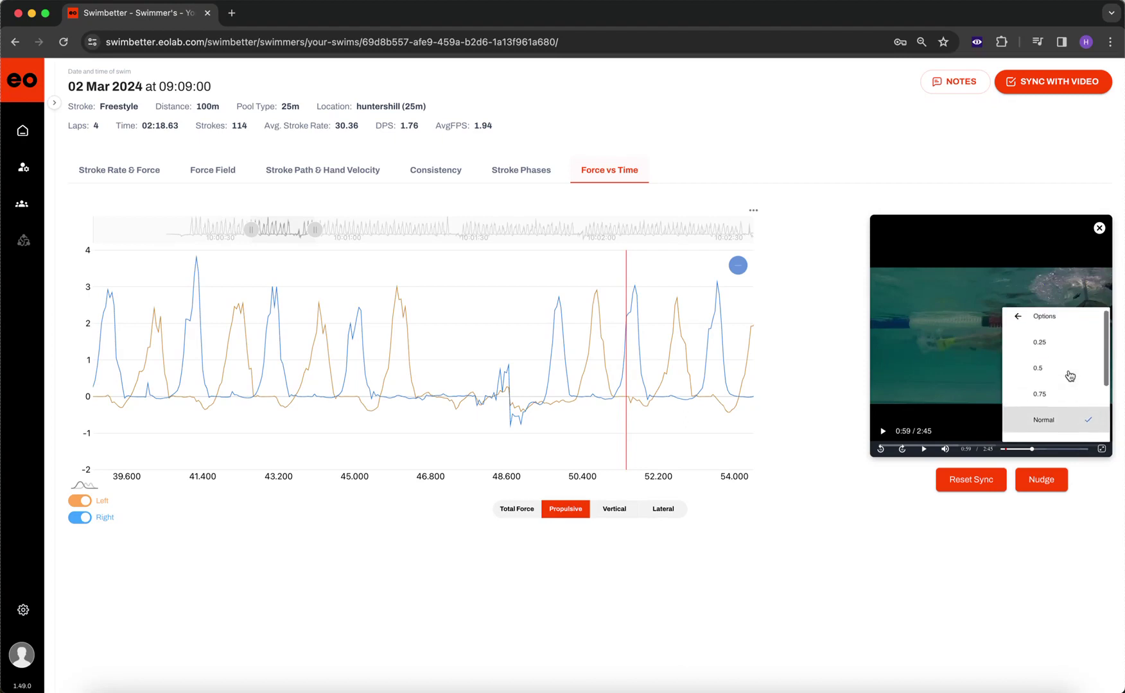
left_click(1044, 342)
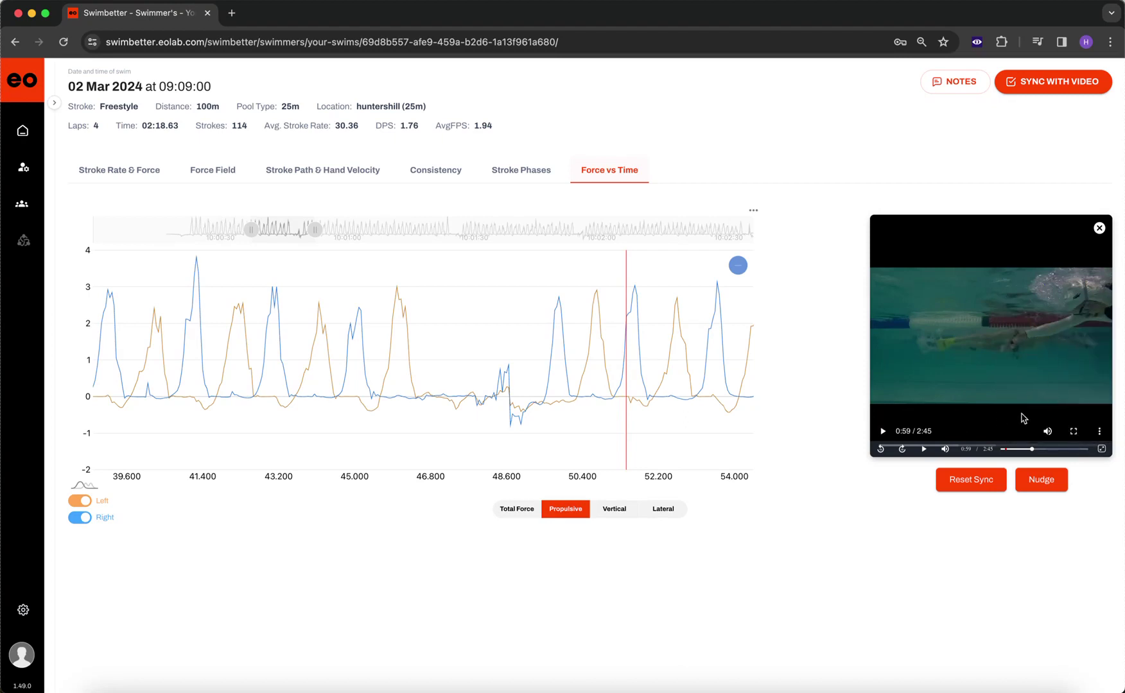
left_click(1104, 432)
left_click(1064, 404)
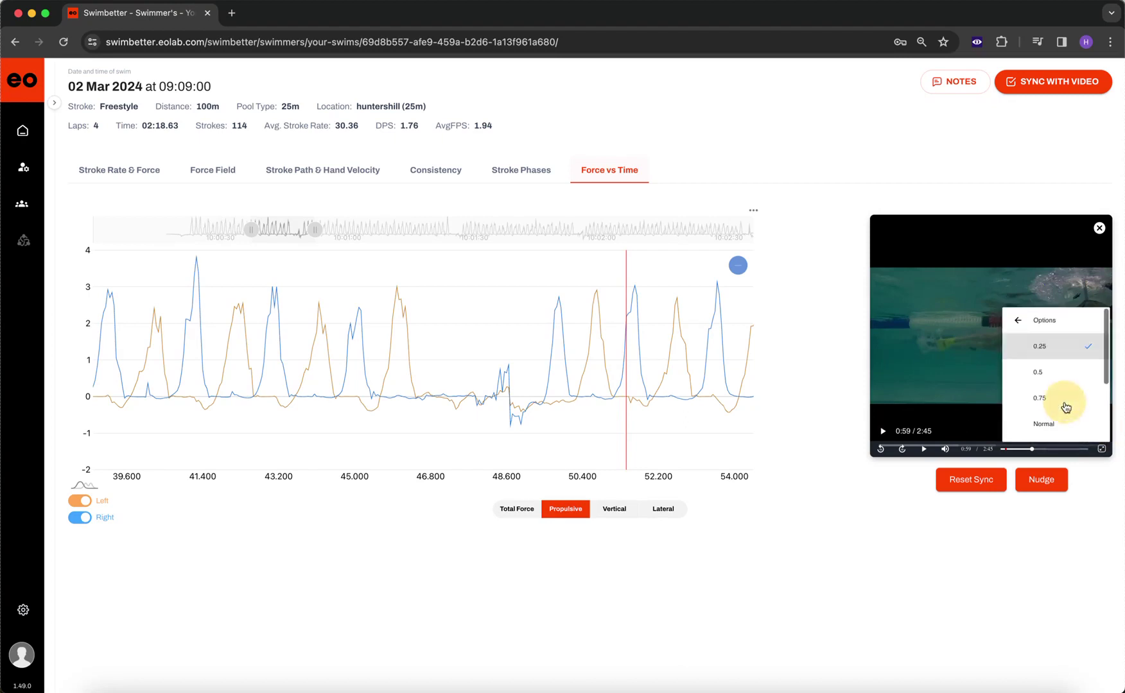
left_click(1014, 325)
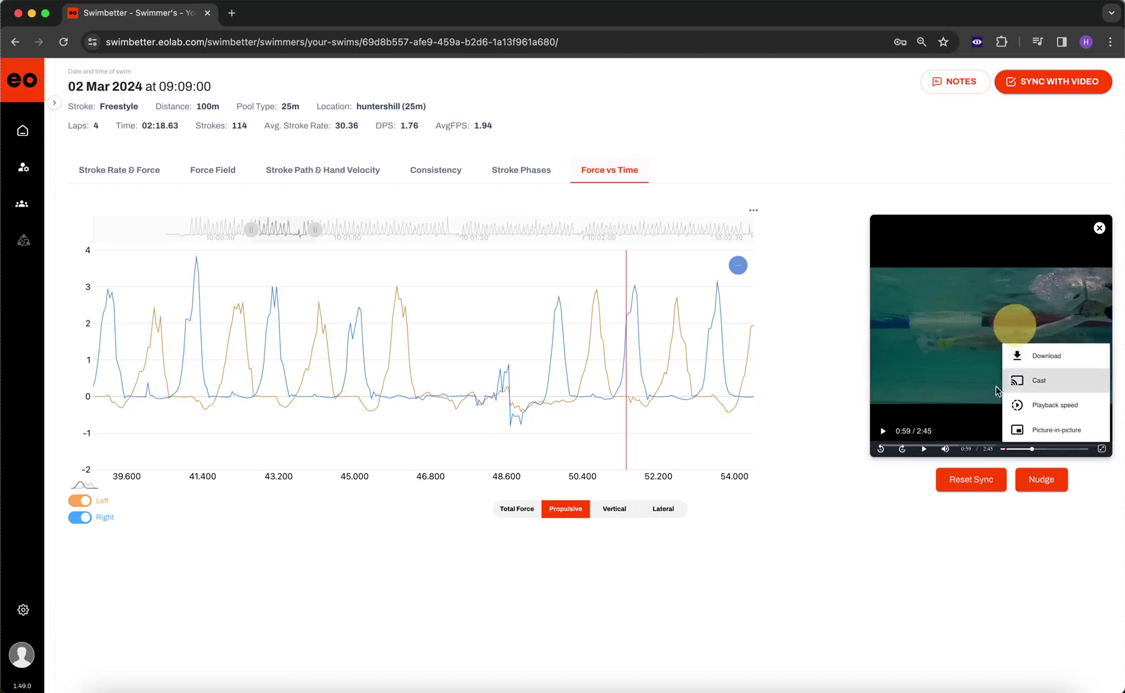
left_click(882, 432)
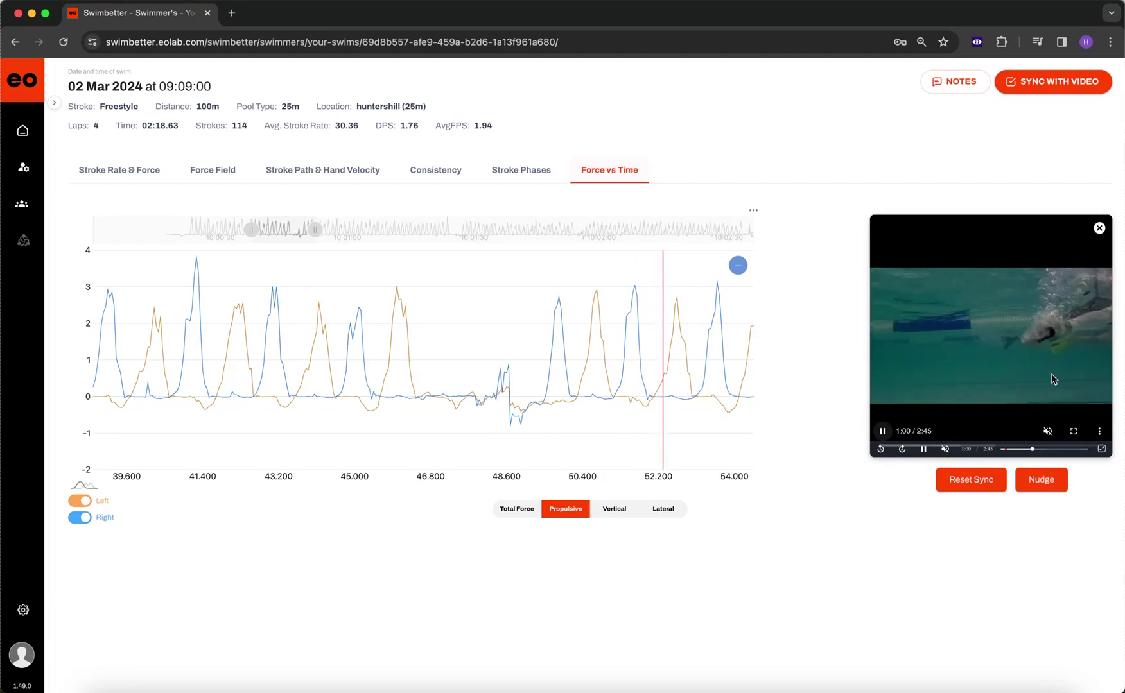
left_click(881, 431)
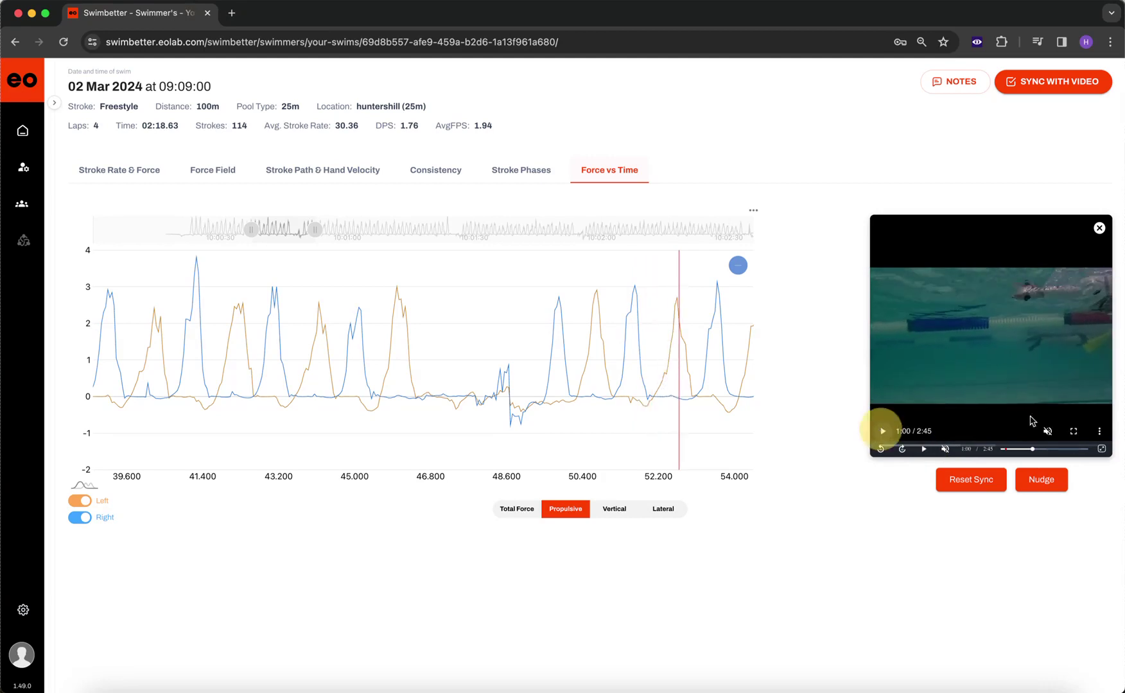
Open the video in picture-in-picture, enlarge the floating window and place it below the force chart
left_click(1101, 432)
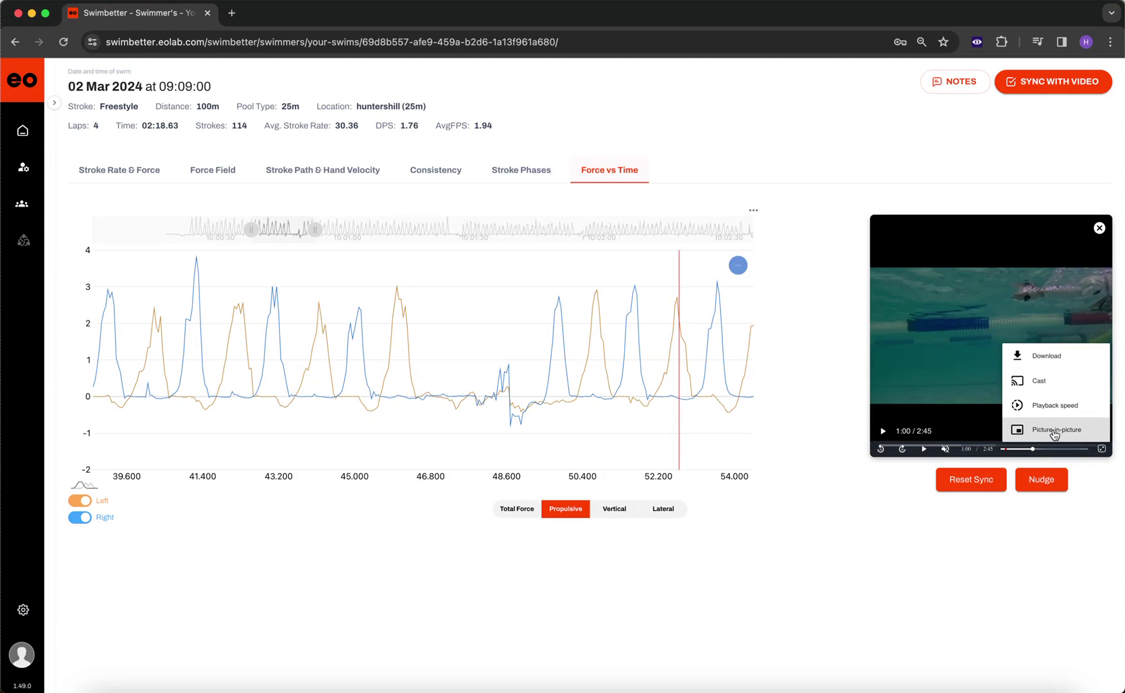
left_click(1053, 433)
left_click_drag(1011, 563, 815, 413)
left_click_drag(969, 526, 1094, 643)
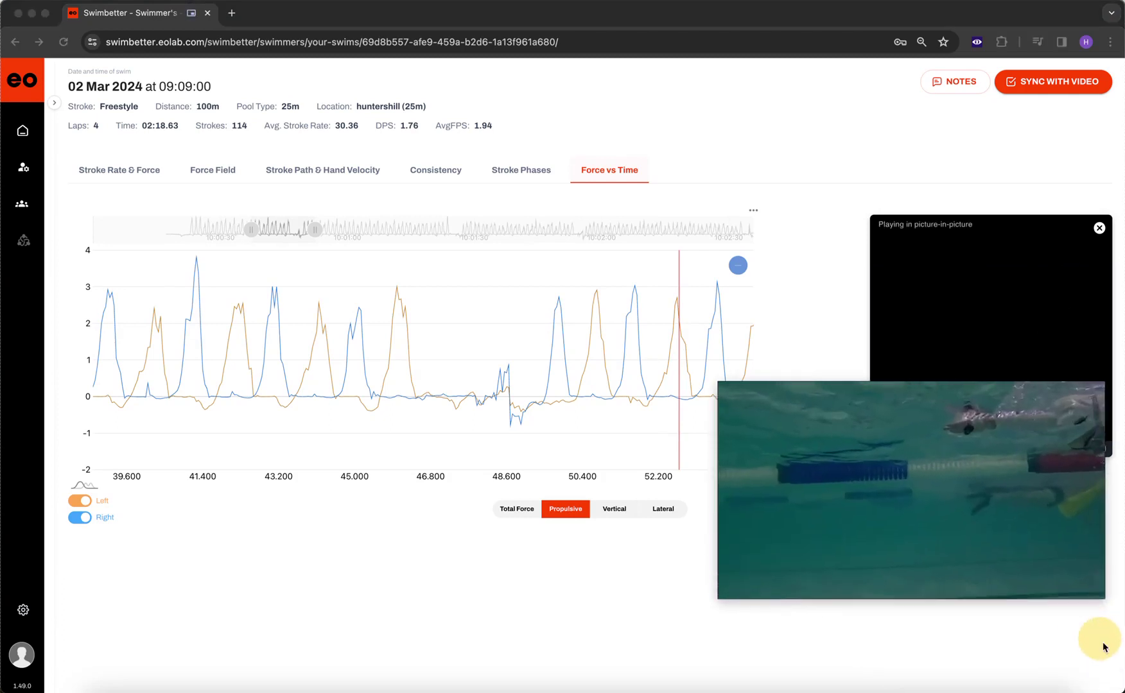
left_click_drag(1004, 421, 639, 504)
Compare strokes around the first turn with the floating video, and widen the chart range to about 24 to 54 s
left_click(550, 307)
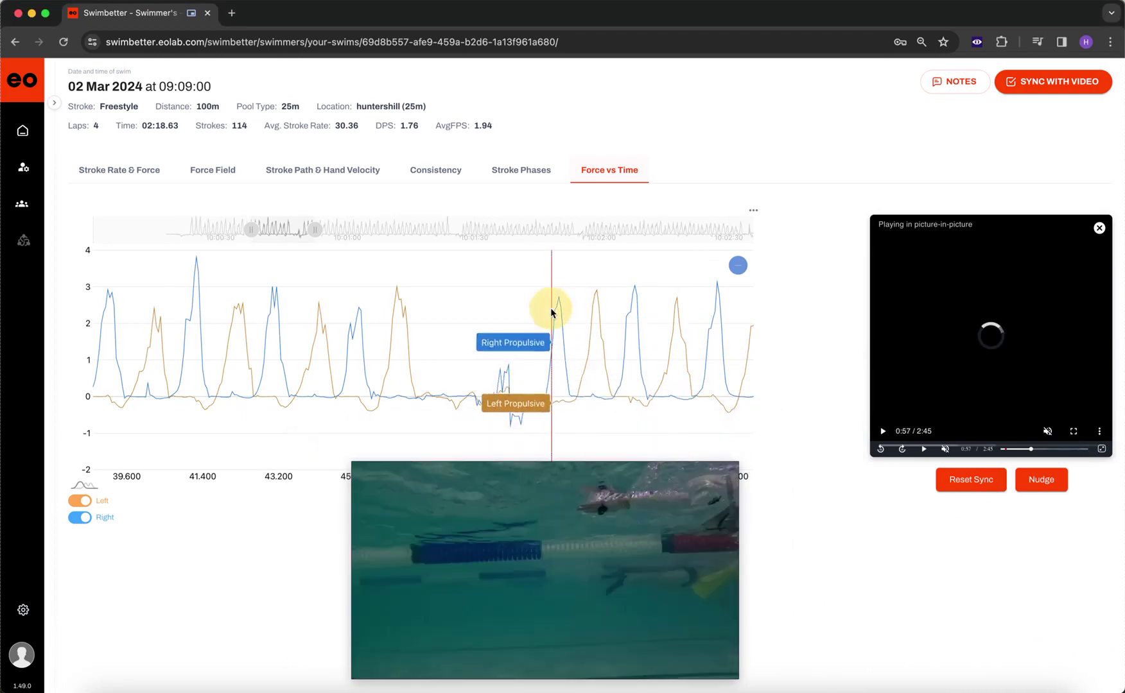
left_click(466, 306)
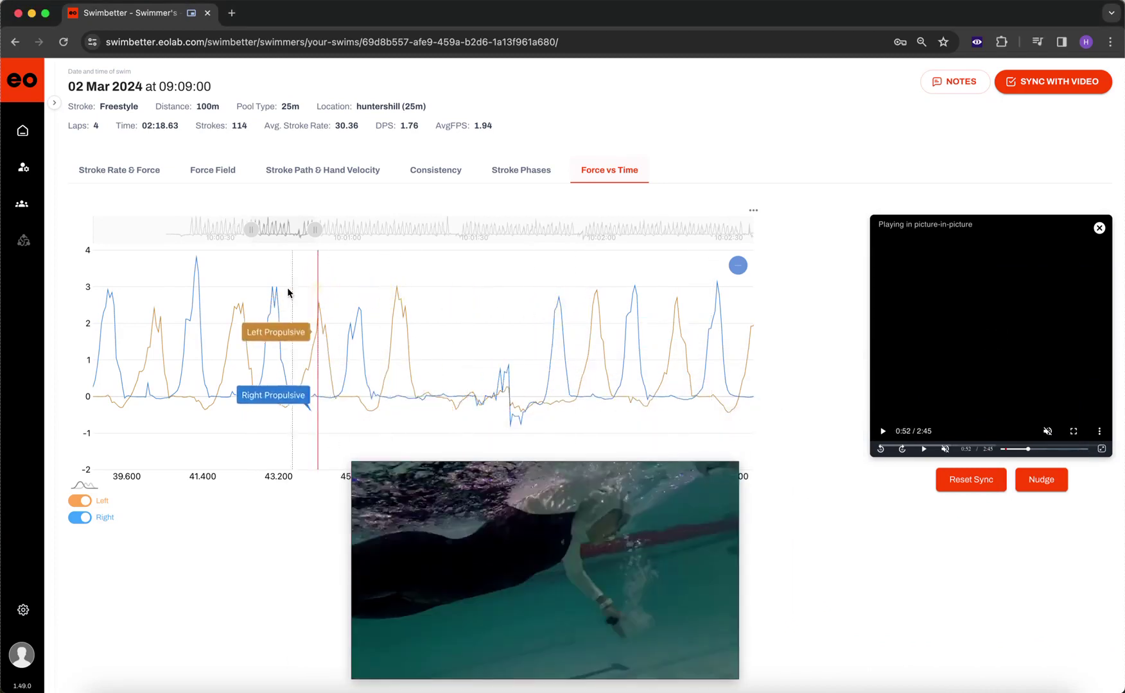
left_click(239, 292)
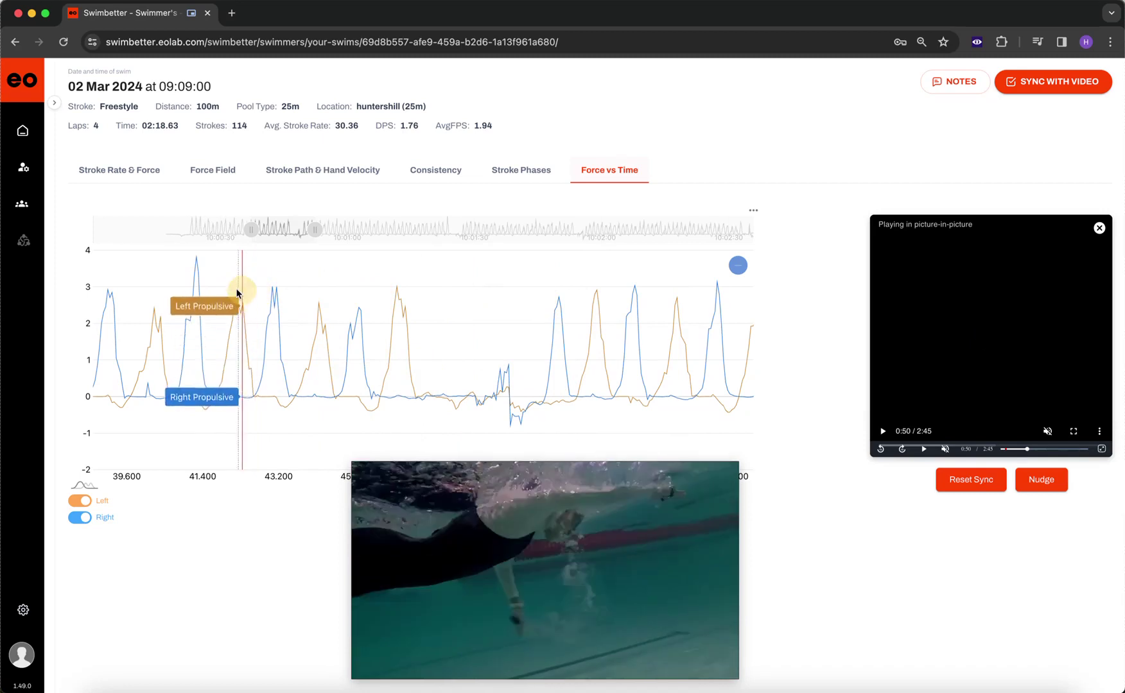
left_click(492, 306)
left_click(581, 308)
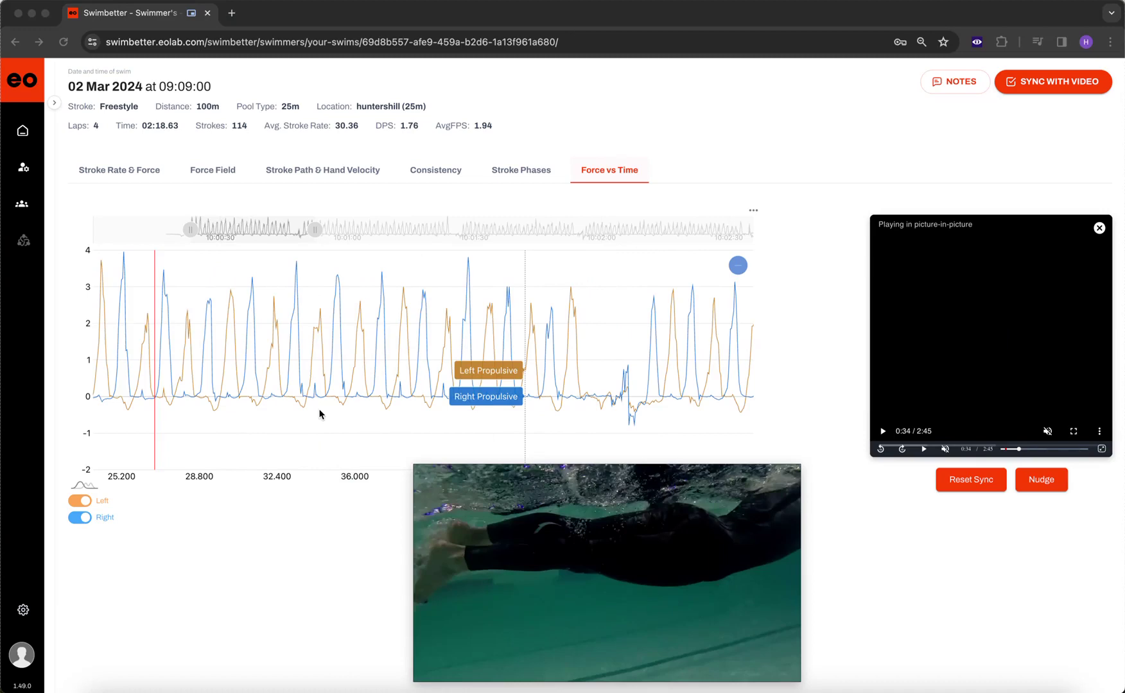
left_click(319, 228)
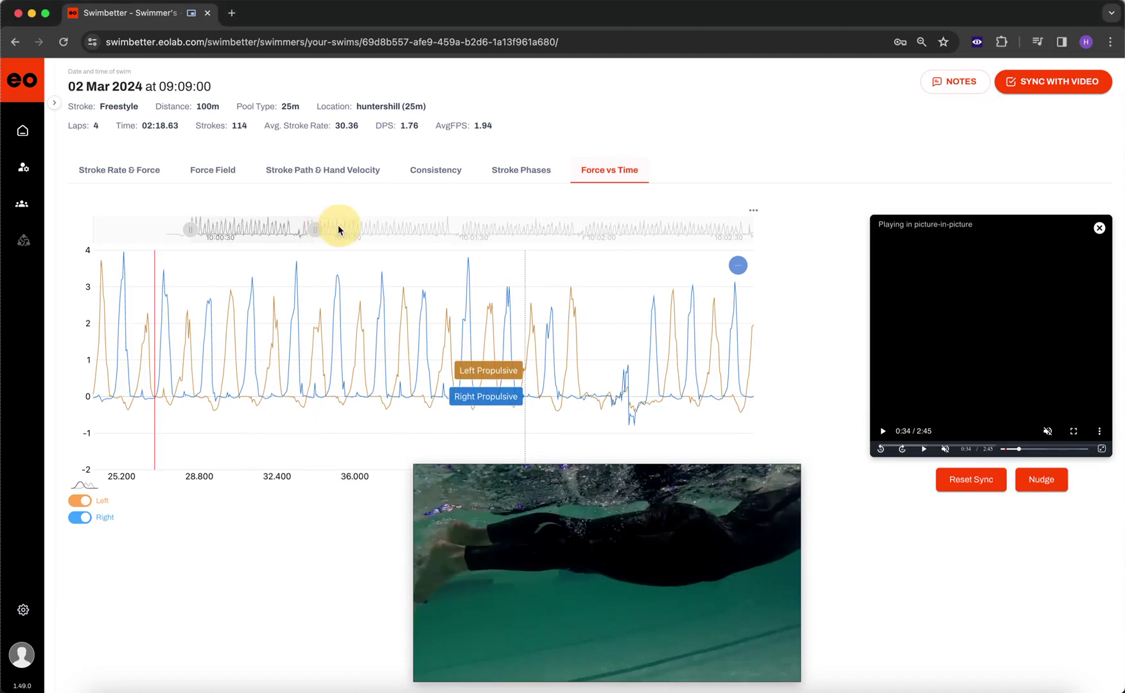